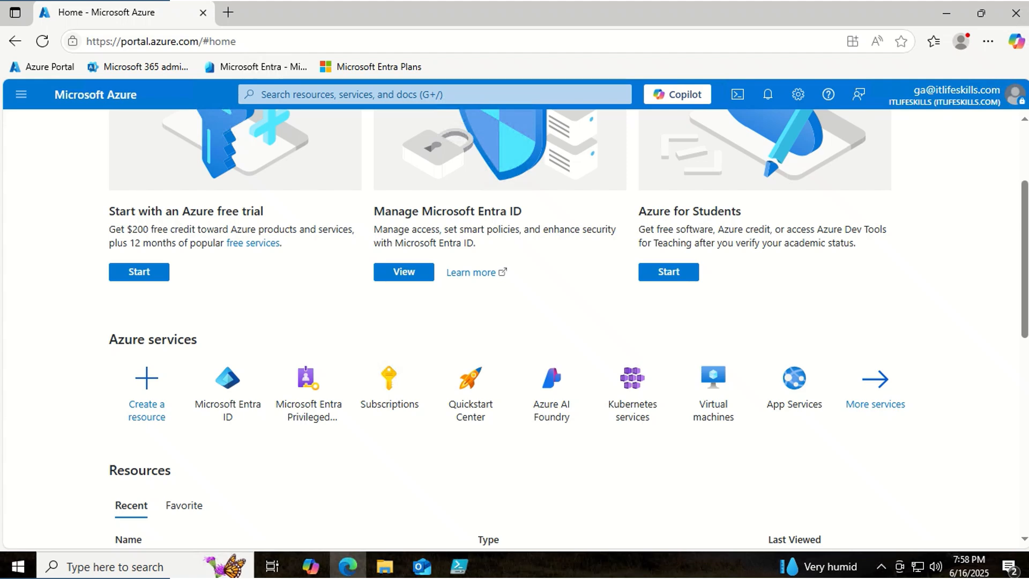
# Start a new group in Microsoft Entra ID and view the available group types.
pyautogui.click(215, 395)
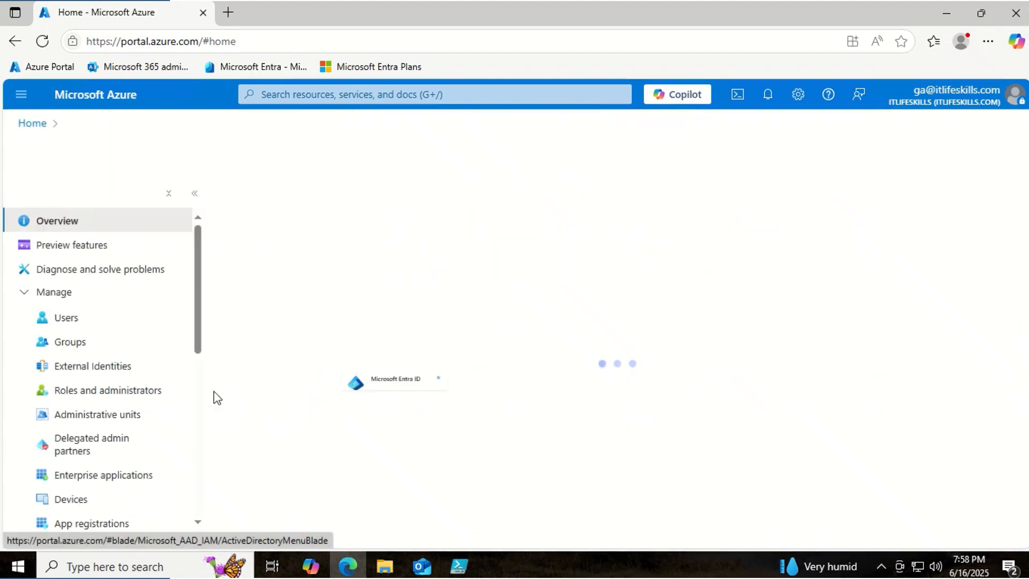
pyautogui.click(64, 342)
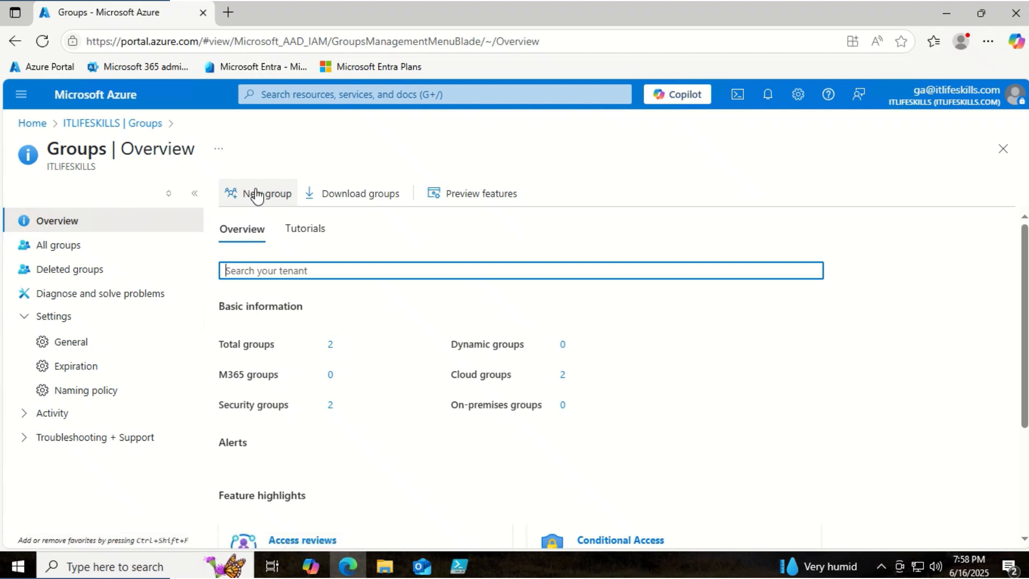
pyautogui.click(257, 195)
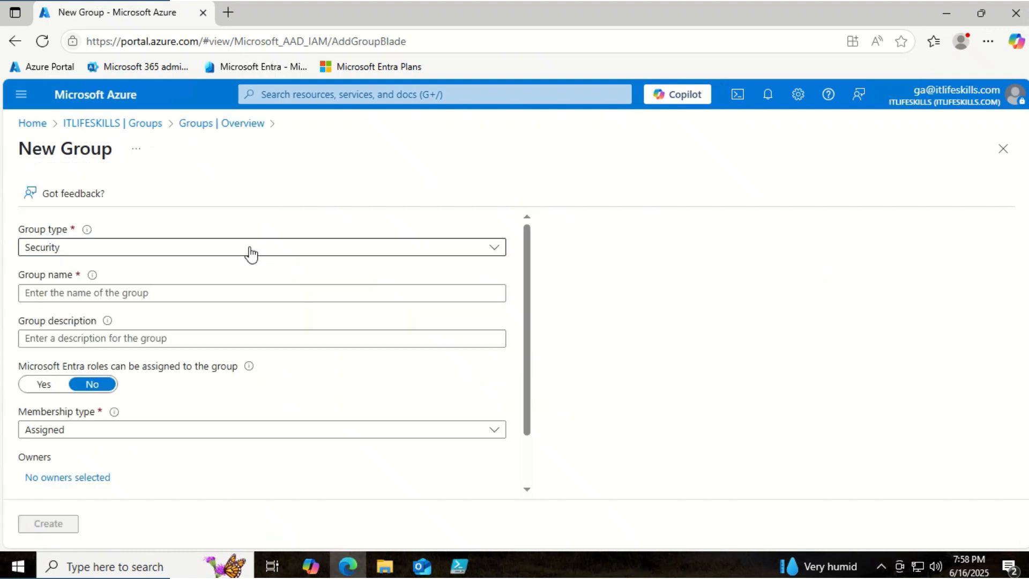
pyautogui.click(250, 254)
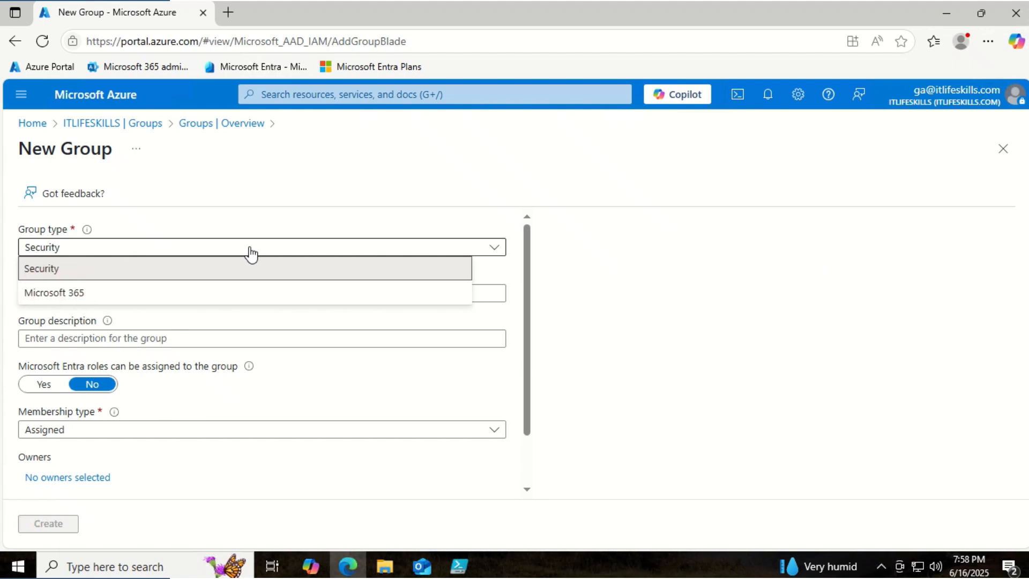
pyautogui.moveTo(86, 232)
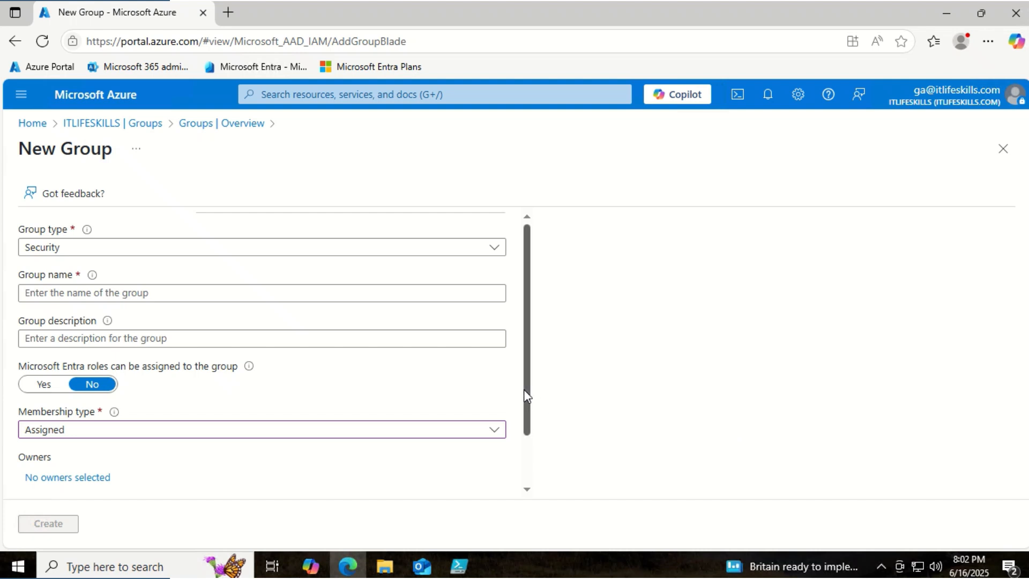
# Try the Dynamic User and Dynamic Device membership types for the new group.
pyautogui.moveTo(525, 395); pyautogui.dragTo(531, 489)
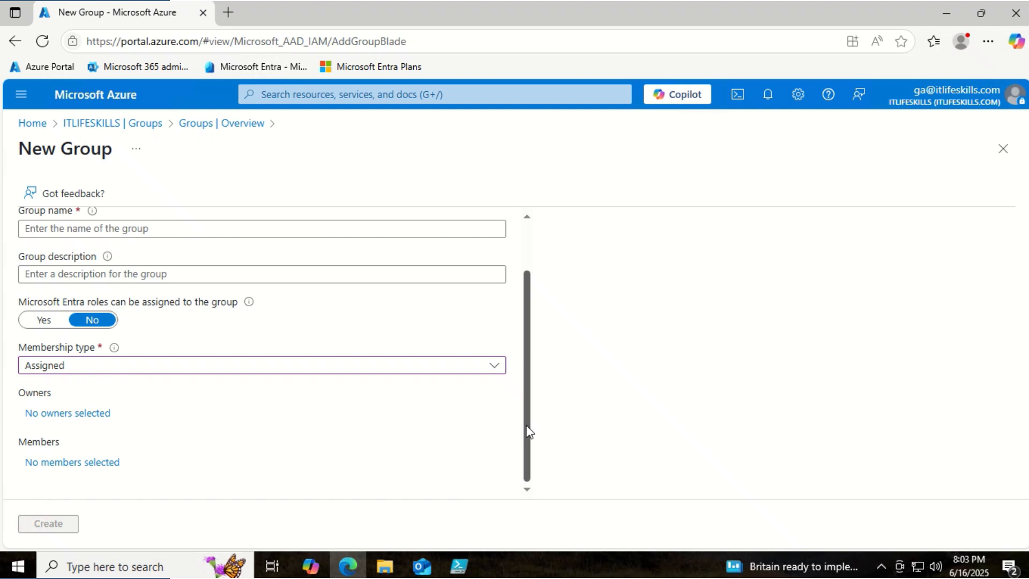
pyautogui.click(496, 372)
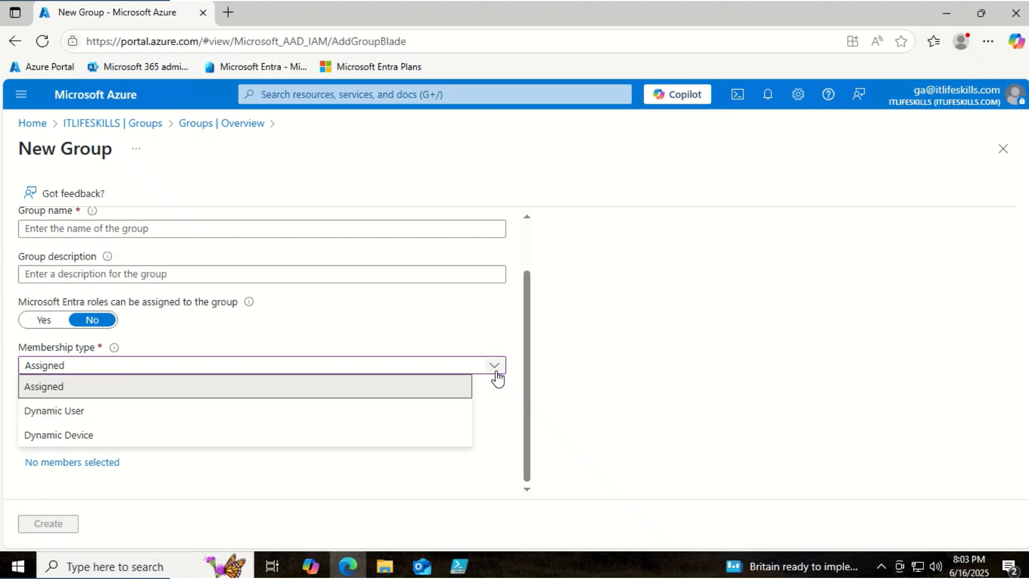
pyautogui.click(361, 423)
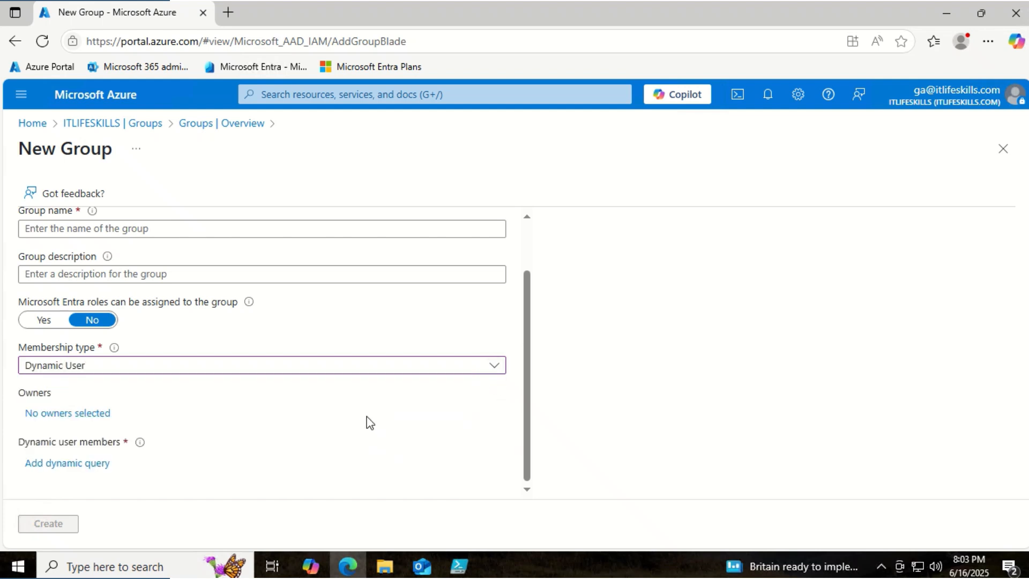
pyautogui.click(432, 368)
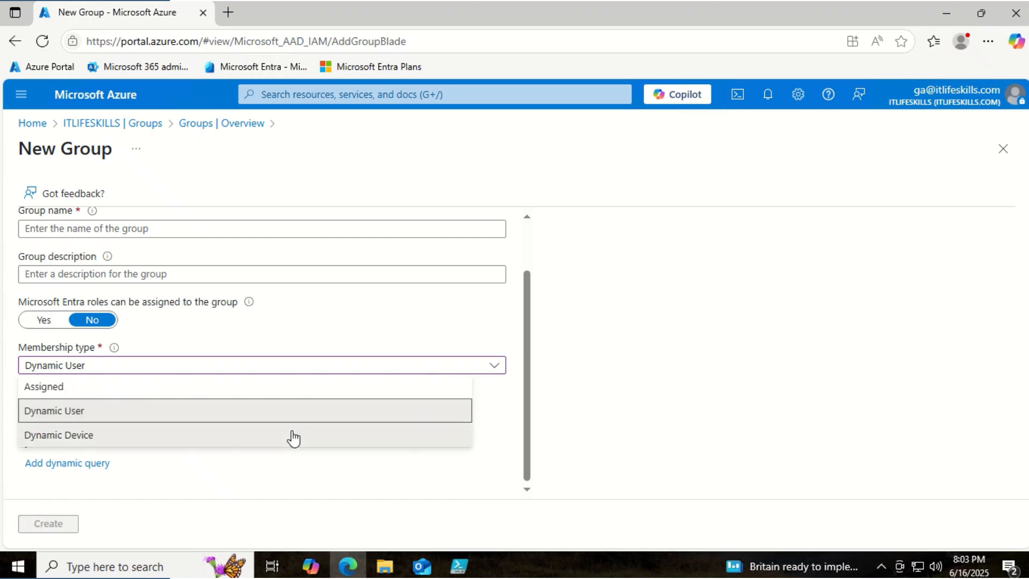
pyautogui.click(293, 438)
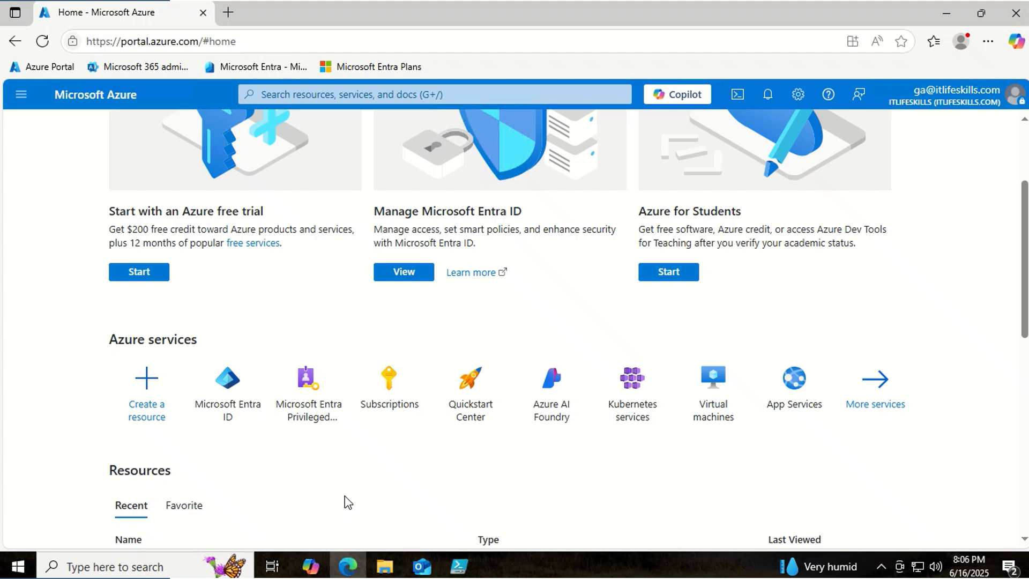
# Download the CSV template for bulk creating users from the Microsoft Entra ID user list.
pyautogui.click(228, 382)
pyautogui.click(67, 319)
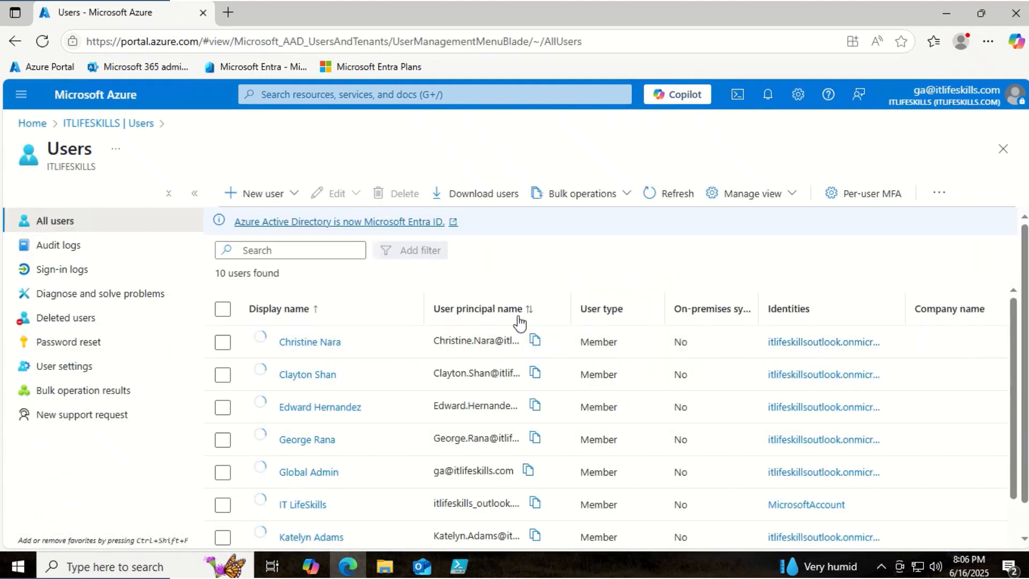
pyautogui.click(585, 197)
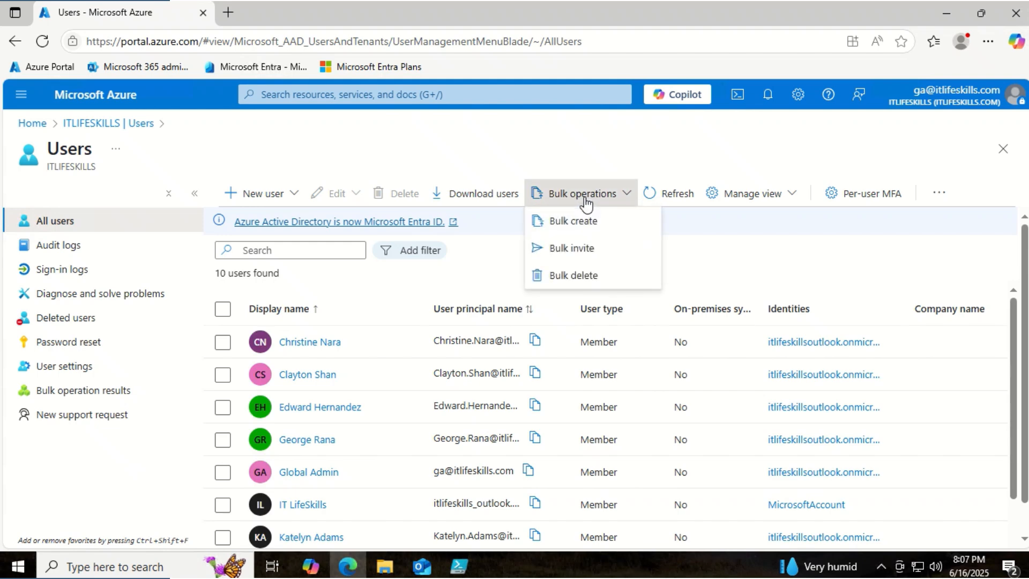
pyautogui.click(578, 226)
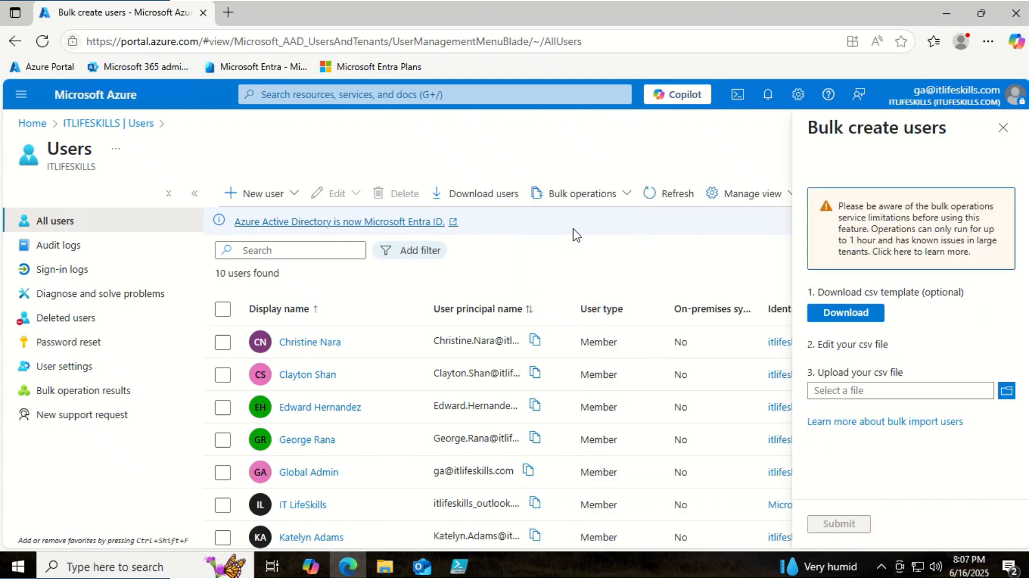
pyautogui.click(847, 314)
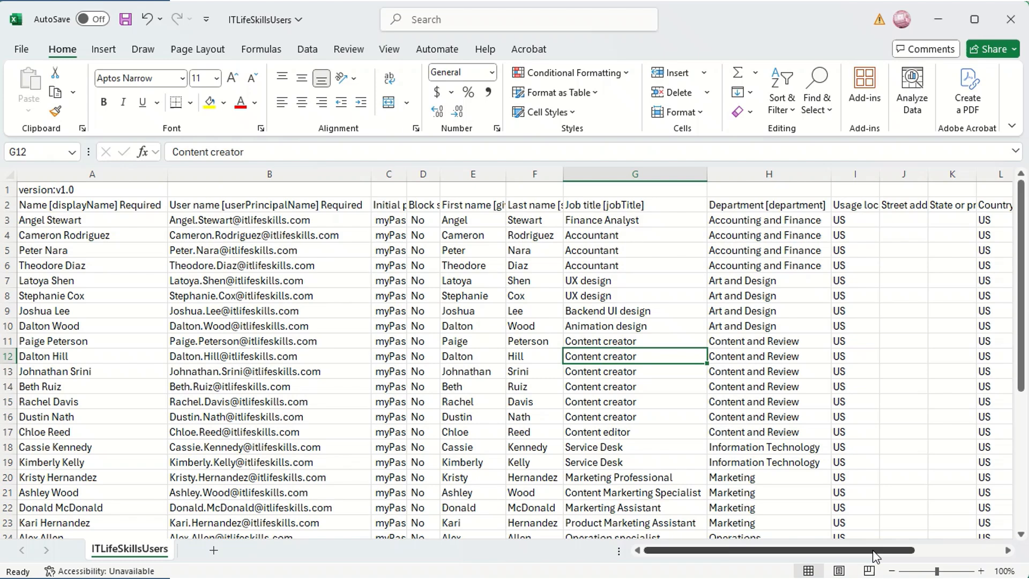
# Review the user rows, job titles and departments in the ITLifeSkillsUsers spreadsheet in Excel.
pyautogui.moveTo(873, 552); pyautogui.dragTo(894, 534)
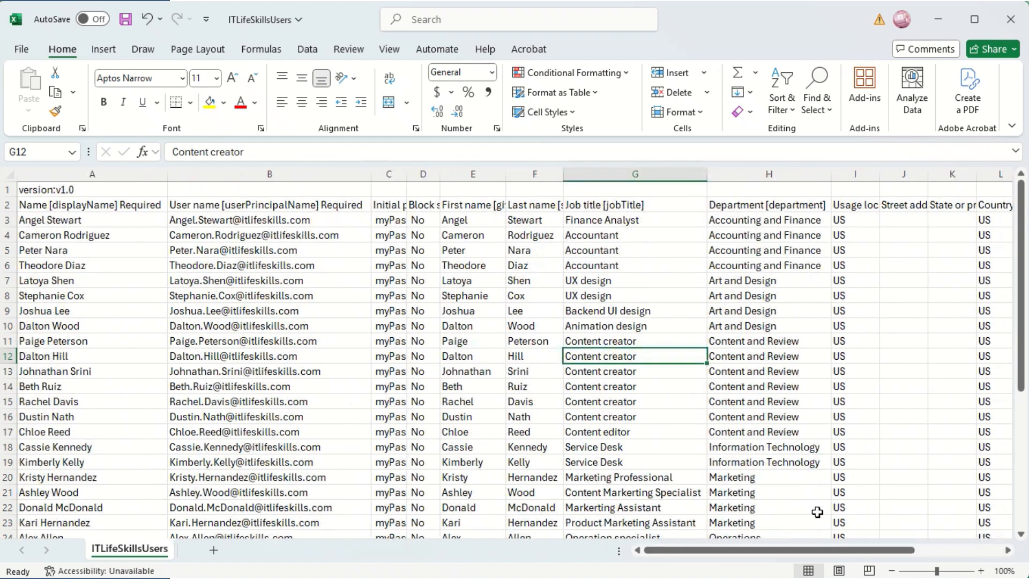
pyautogui.scroll(-2, 927, 431)
pyautogui.scroll(-3, 927, 431)
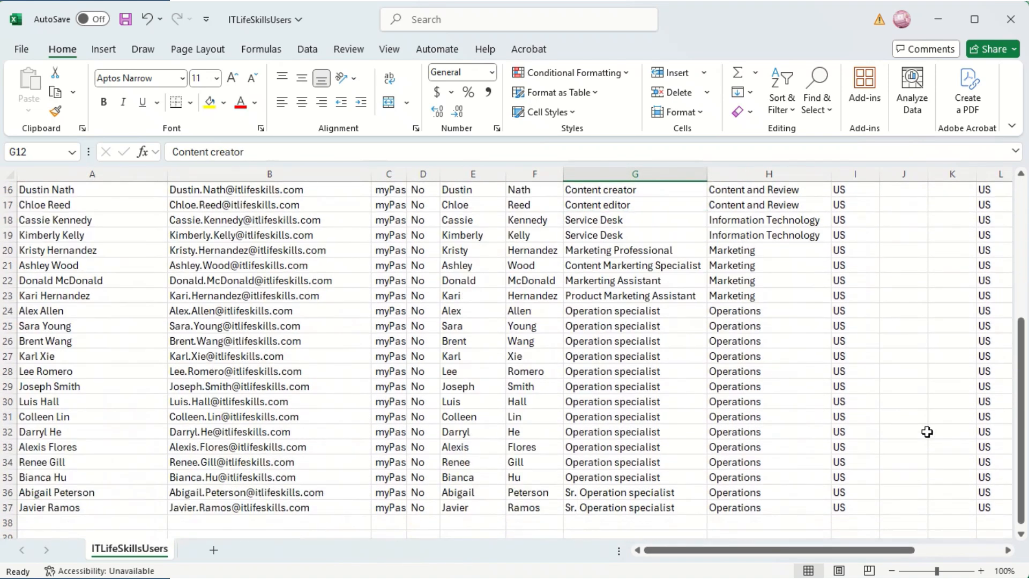
pyautogui.scroll(5, 927, 432)
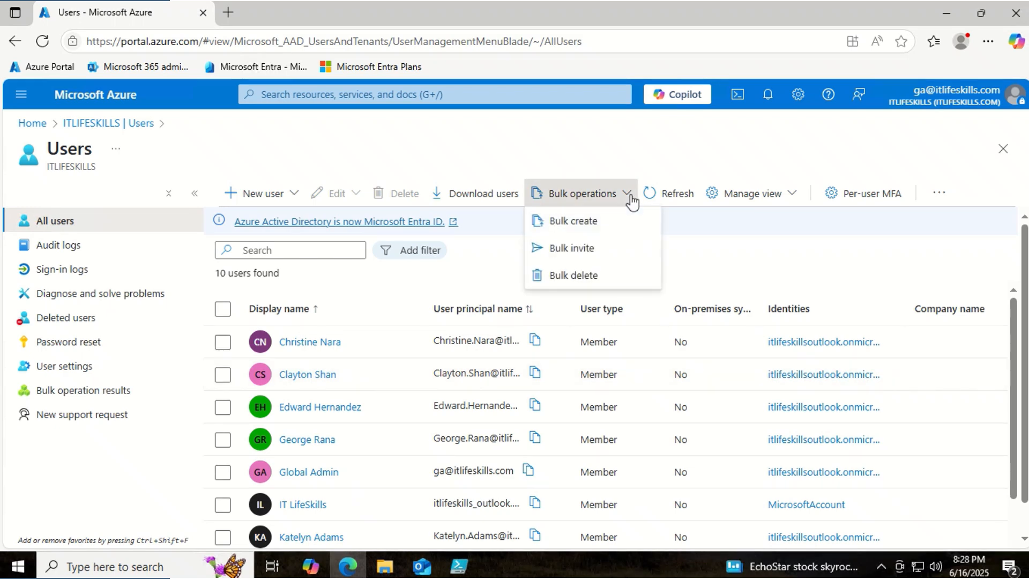
# Bulk create users in the Azure portal by uploading and submitting ITLifeSkillsUsers.csv from Documents.
pyautogui.click(592, 221)
pyautogui.click(1008, 394)
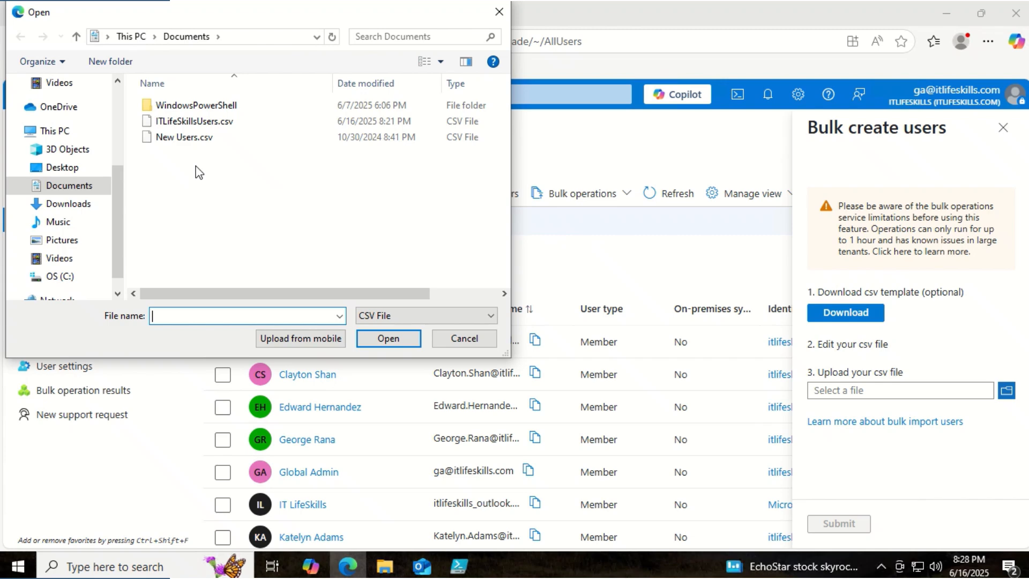
pyautogui.click(202, 123)
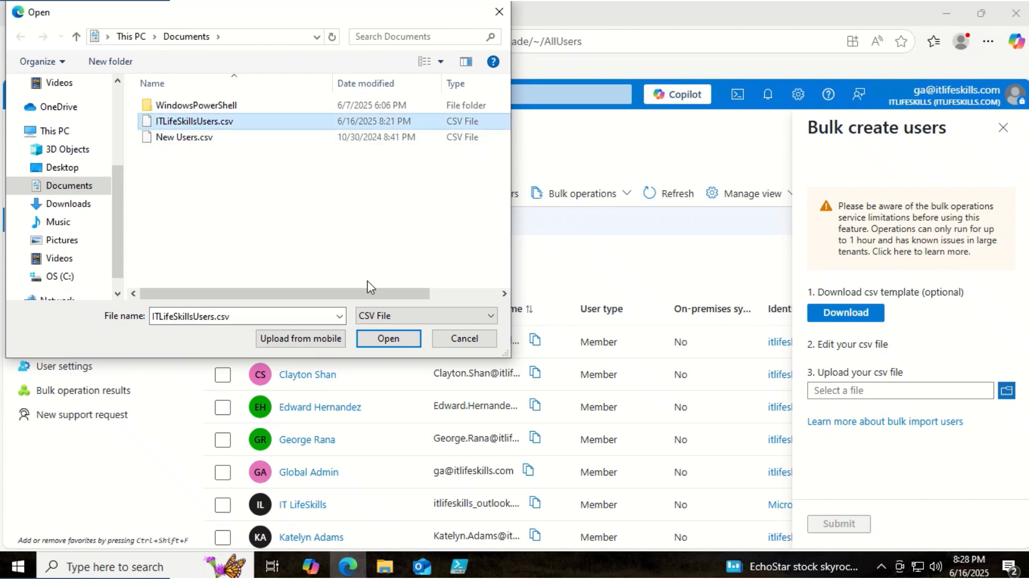
pyautogui.click(389, 338)
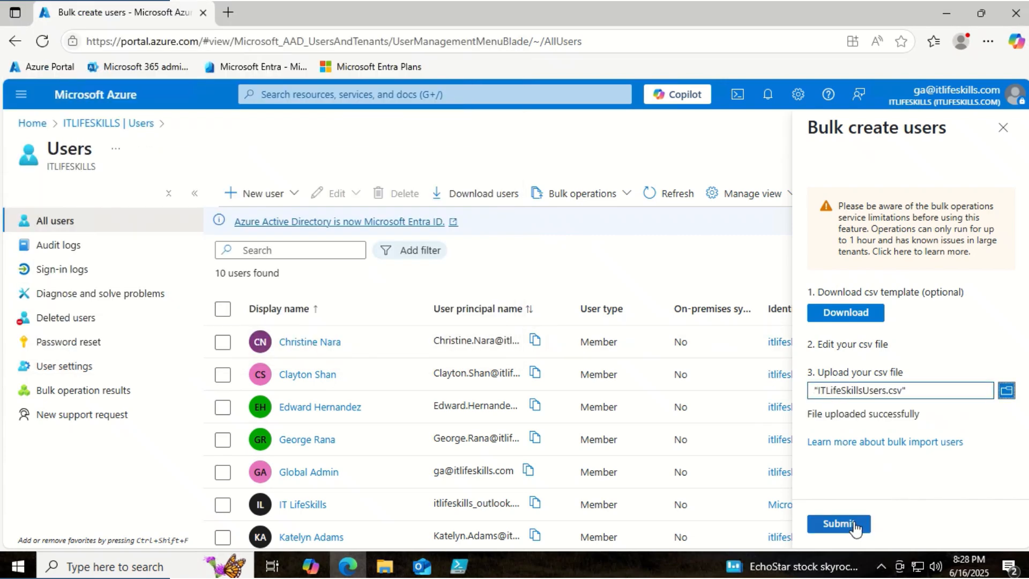
pyautogui.click(853, 524)
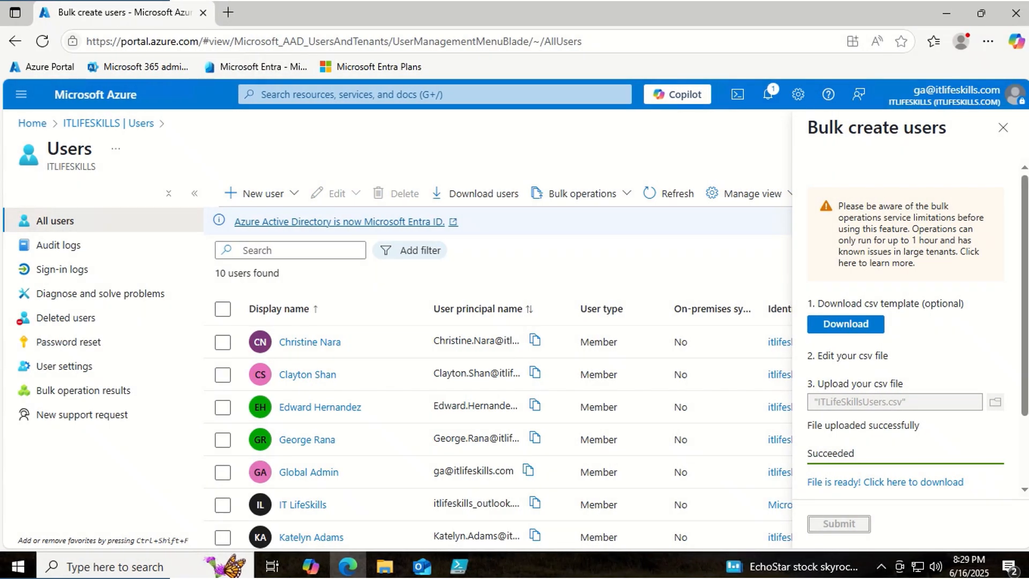
pyautogui.click(1003, 128)
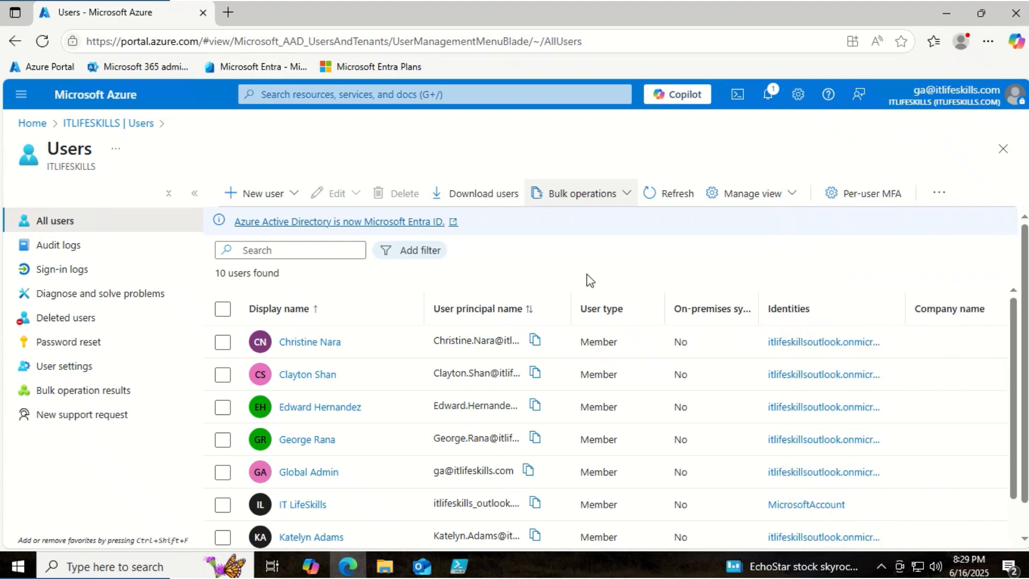
# Refresh the user list and look through the accounts for the imported users.
pyautogui.click(670, 193)
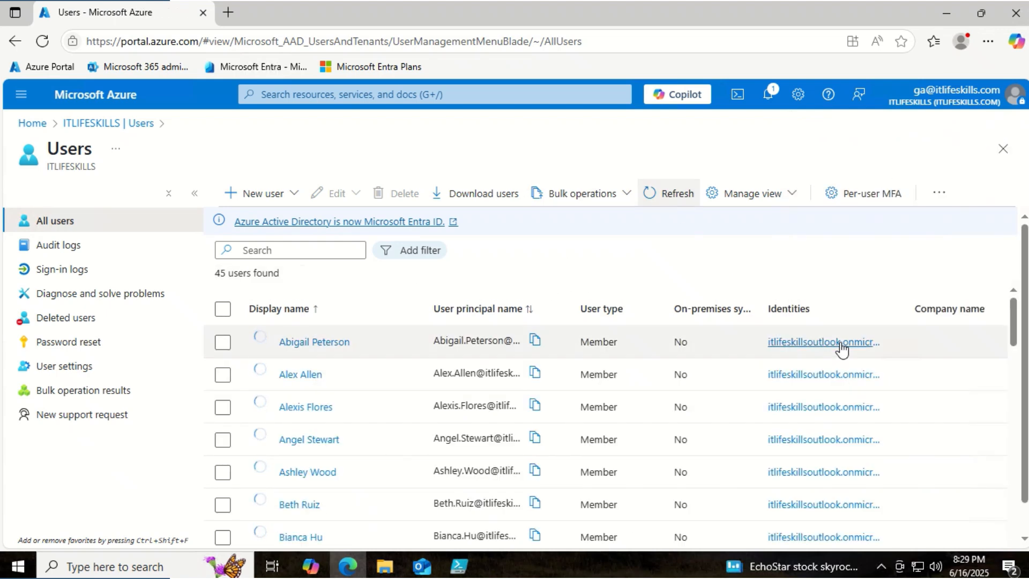
pyautogui.scroll(-5, 841, 346)
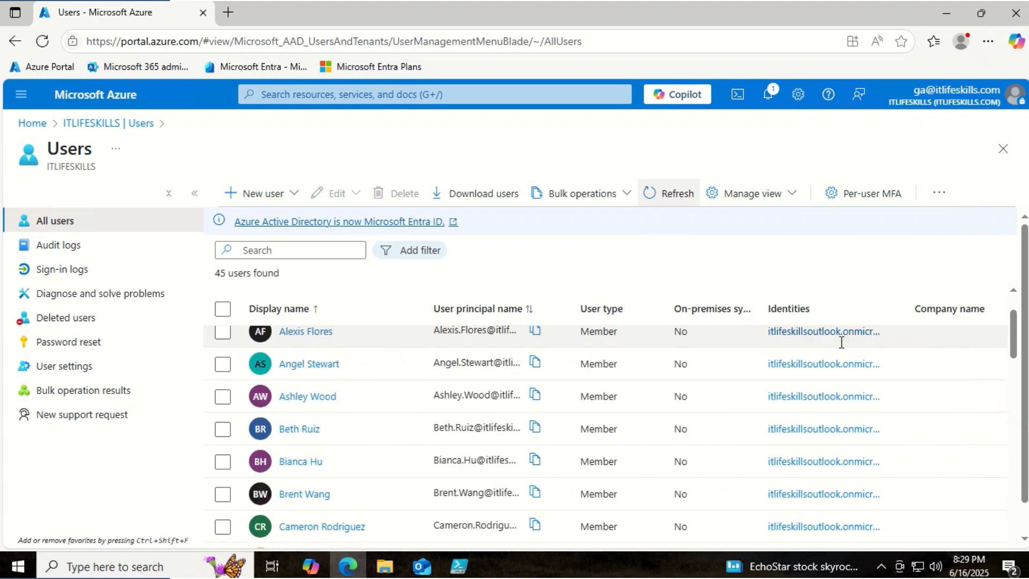
pyautogui.scroll(-15, 841, 343)
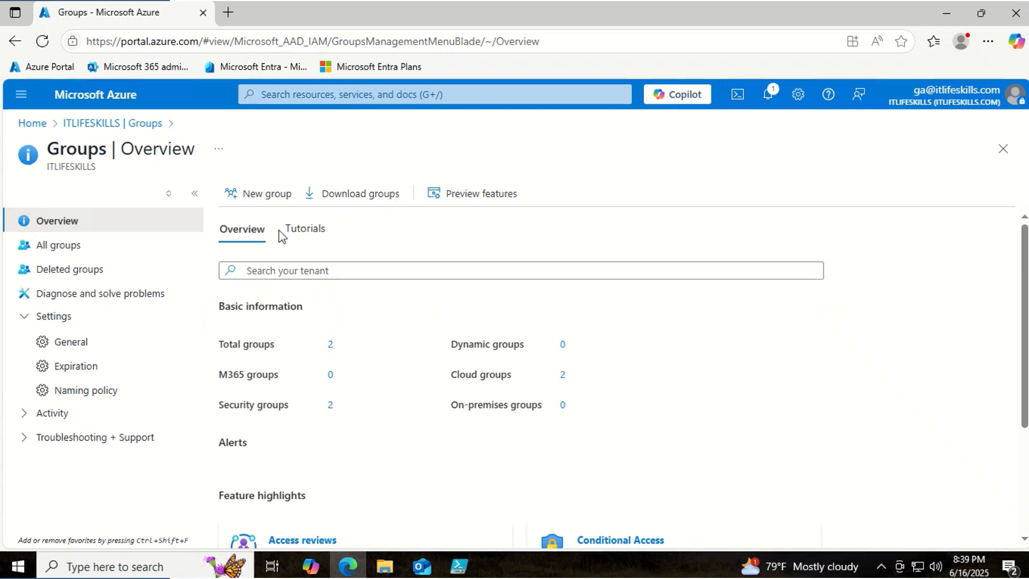
# Start a new security group named ITL-EXECUTIVE-GRP.
pyautogui.click(269, 197)
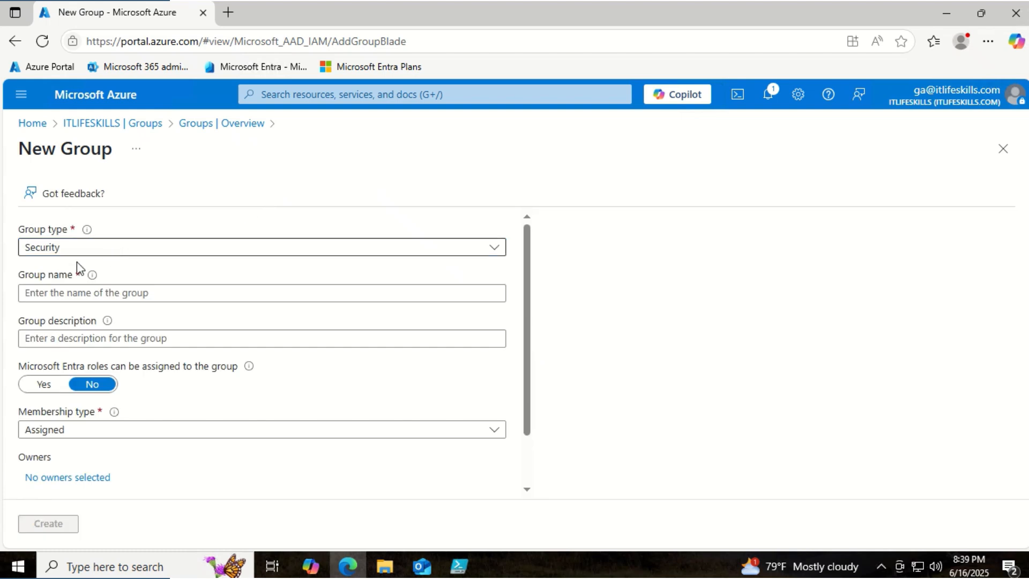
pyautogui.click(58, 293)
pyautogui.write('ITL-EXECUTIVE-GRP')
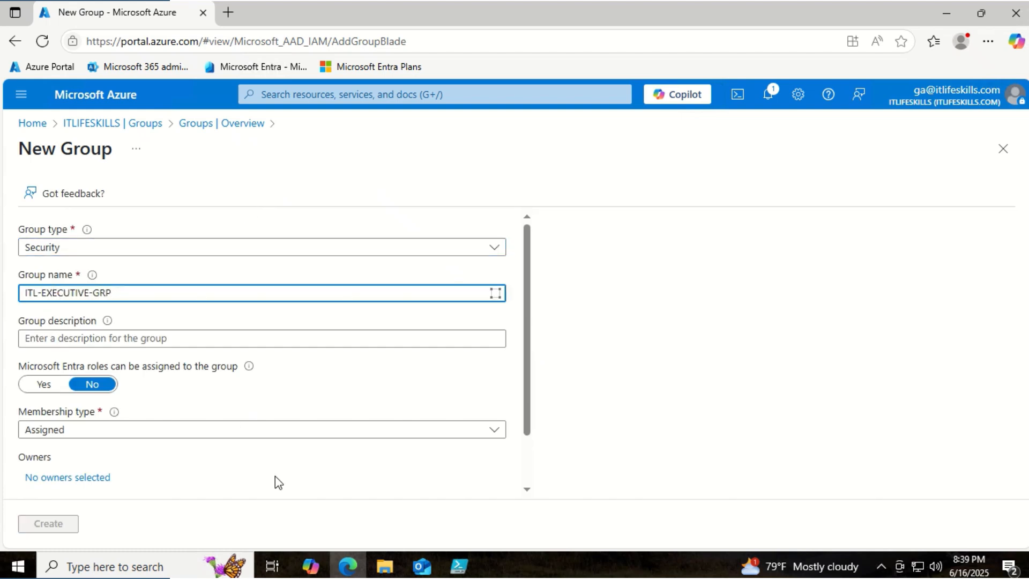
# Find the first executive by first name and select that user as a member of the new group.
pyautogui.scroll(-1, 275, 476)
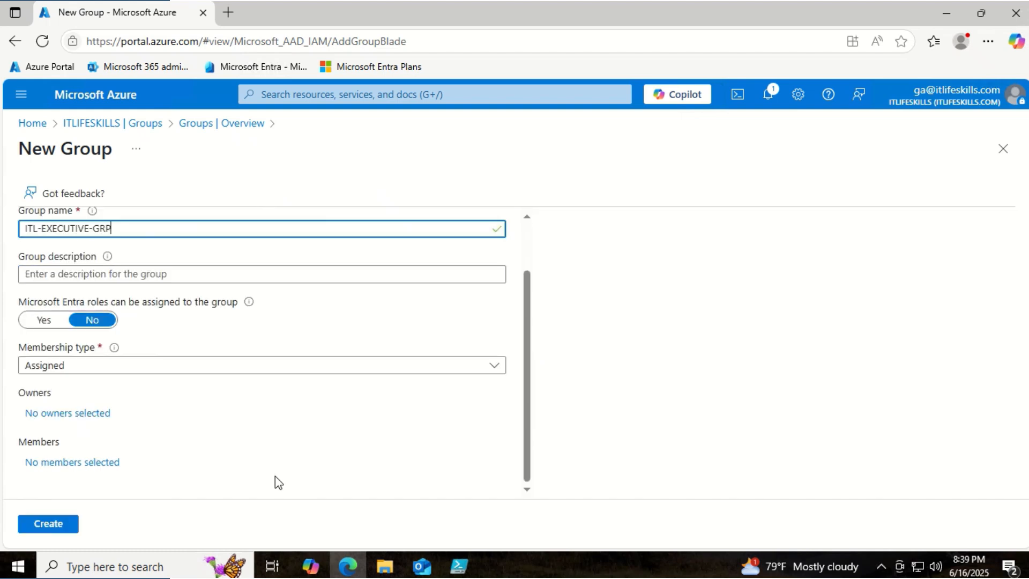
pyautogui.click(117, 465)
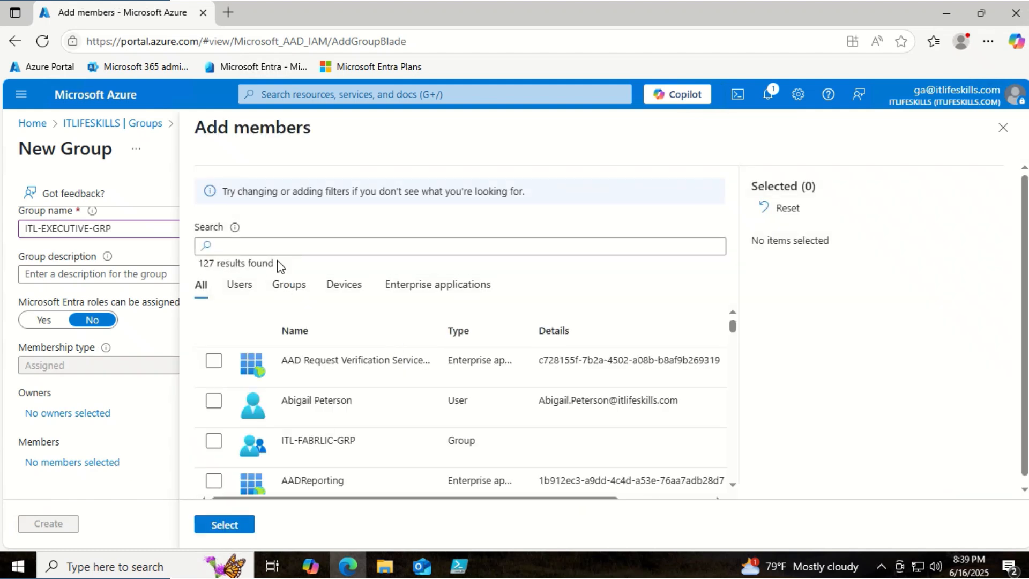
pyautogui.click(284, 247)
pyautogui.write('Ryan')
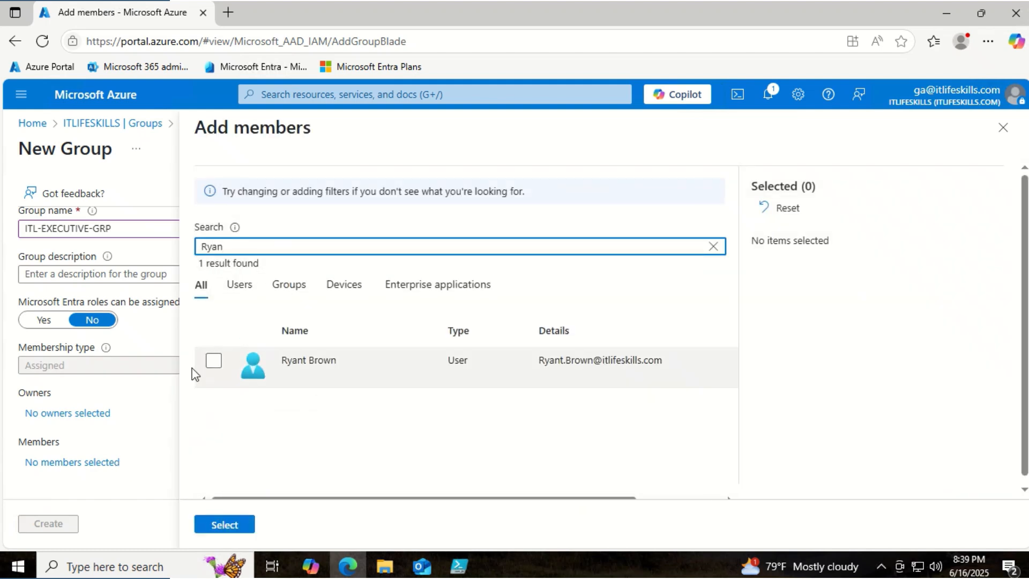
pyautogui.click(213, 363)
# Replace the member search with the start of a second executive's name and select that user too.
pyautogui.click(277, 246)
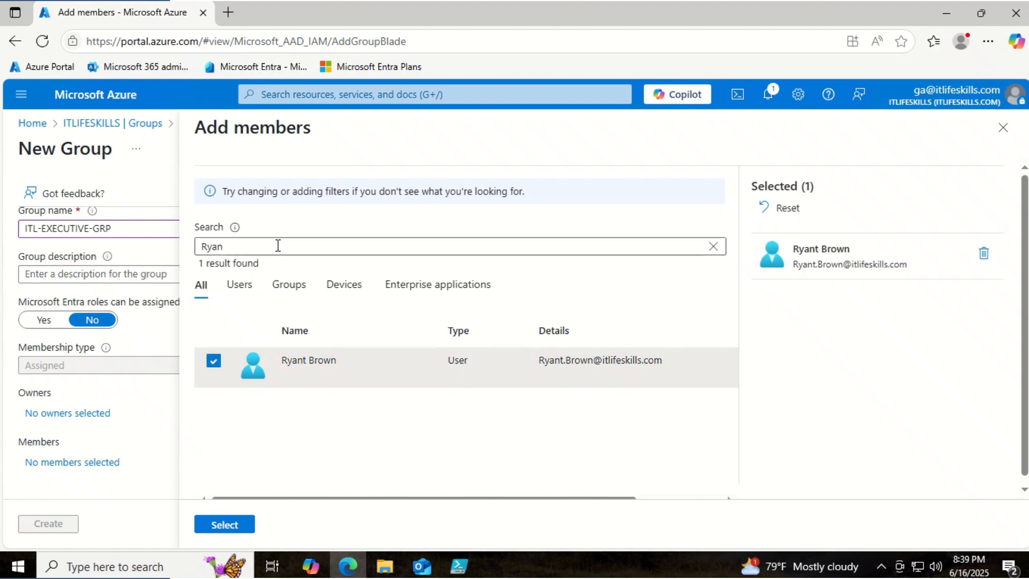
pyautogui.press('BackSpace')
pyautogui.press('BackSpace')
pyautogui.press('BackSpace')
pyautogui.press('BackSpace')
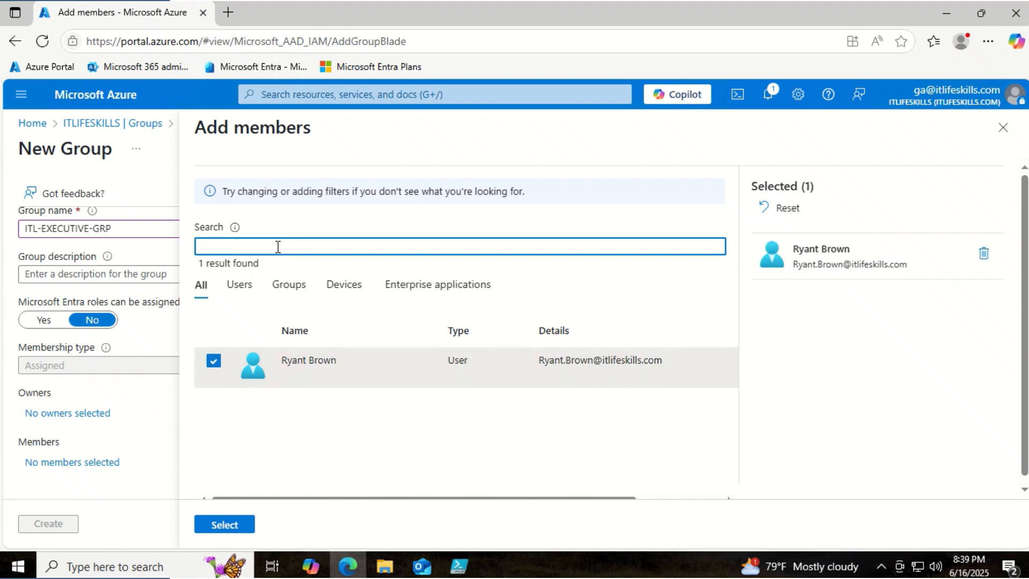
pyautogui.write('Ed')
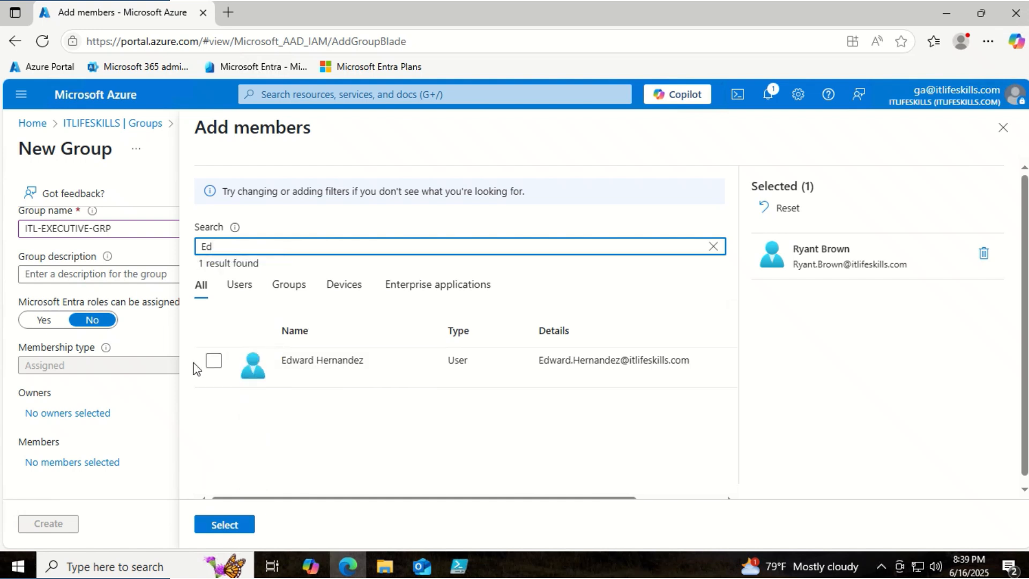
pyautogui.click(213, 360)
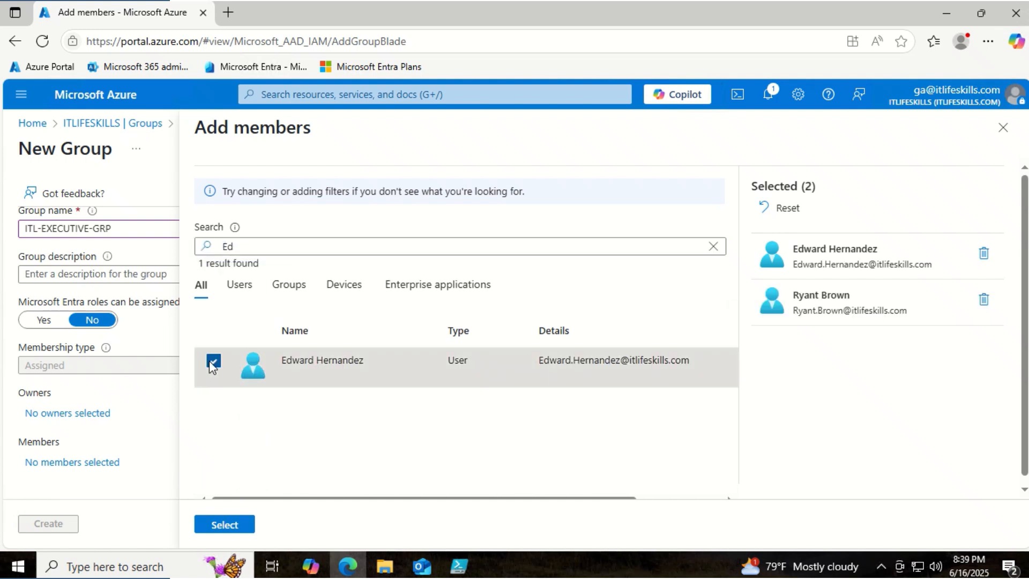
# Replace the member search with the start of the third executive's first name and select that user as a group member.
pyautogui.click(273, 250)
pyautogui.press('BackSpace')
pyautogui.press('BackSpace')
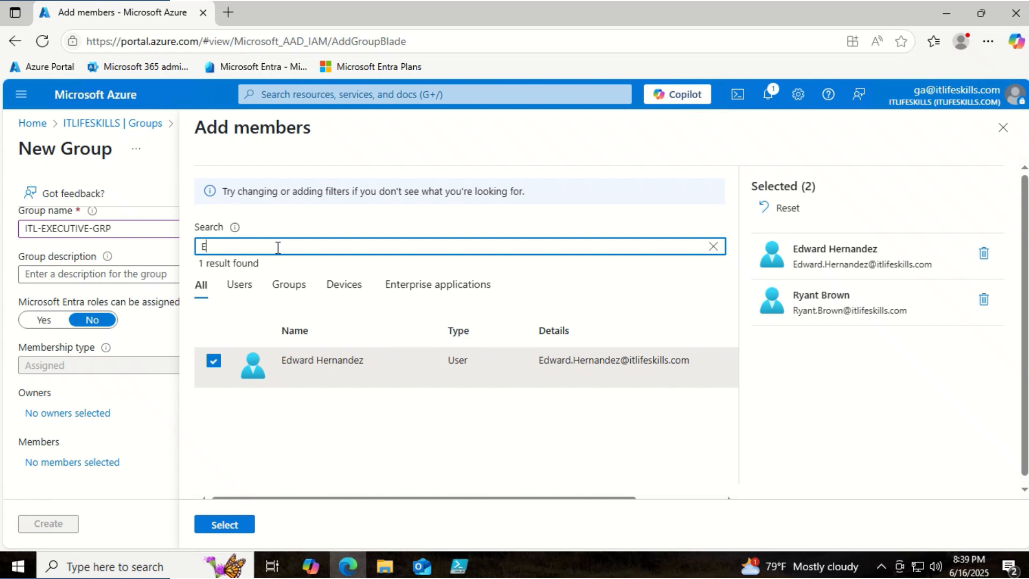
pyautogui.write('Chris')
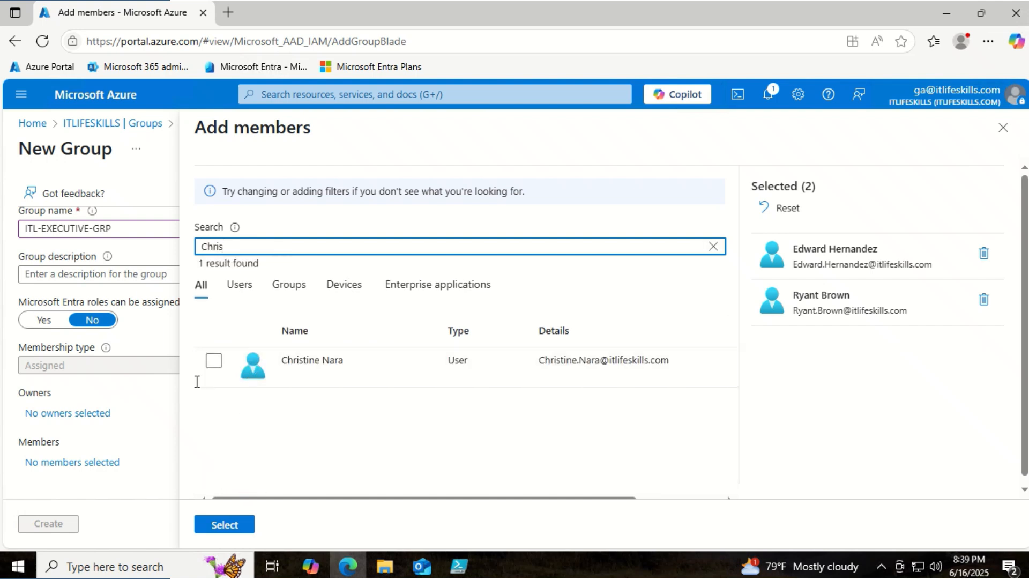
pyautogui.click(215, 361)
# Clear the member search, look up the fourth executive by first name and select that user as well.
pyautogui.click(250, 244)
pyautogui.press('BackSpace')
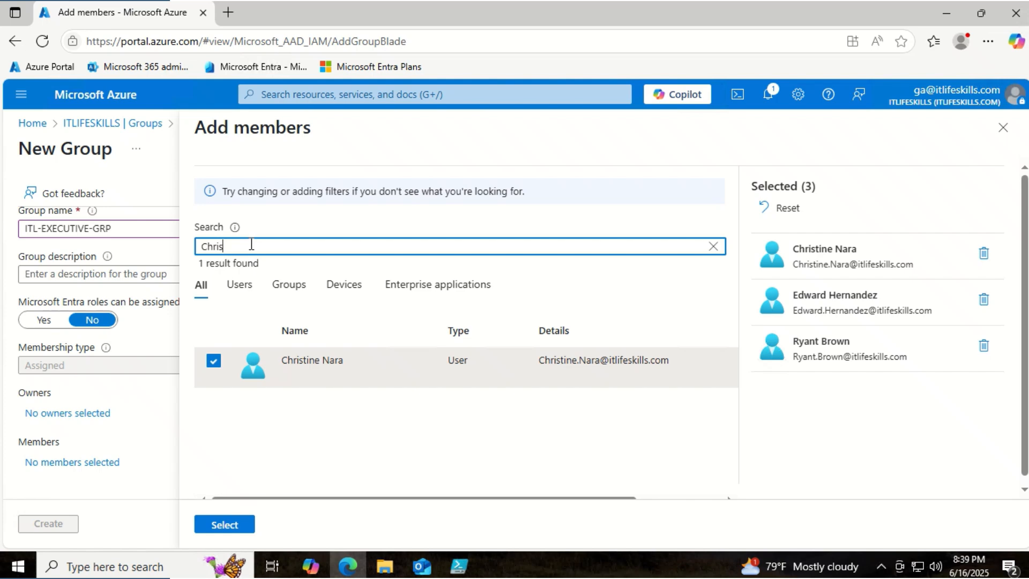
pyautogui.press('BackSpace')
pyautogui.press('BackSpace')
pyautogui.press('BackSpace')
pyautogui.press('BackSpace')
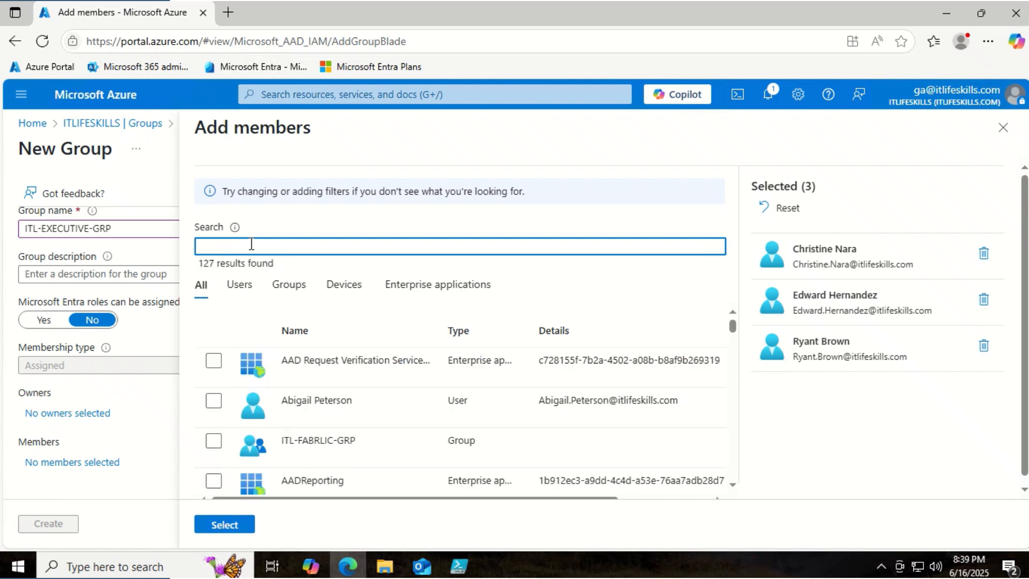
pyautogui.write('Clay')
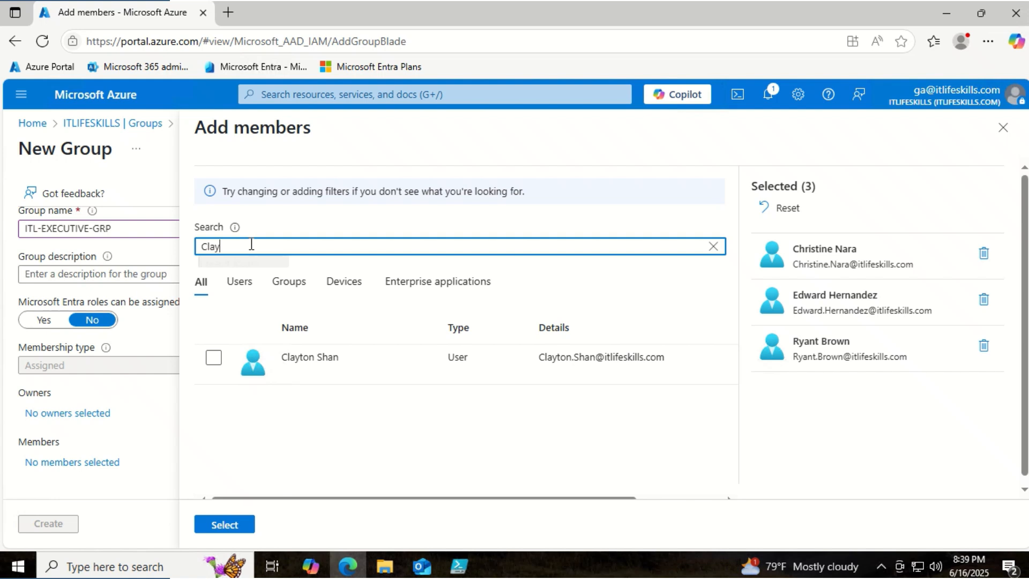
pyautogui.click(213, 358)
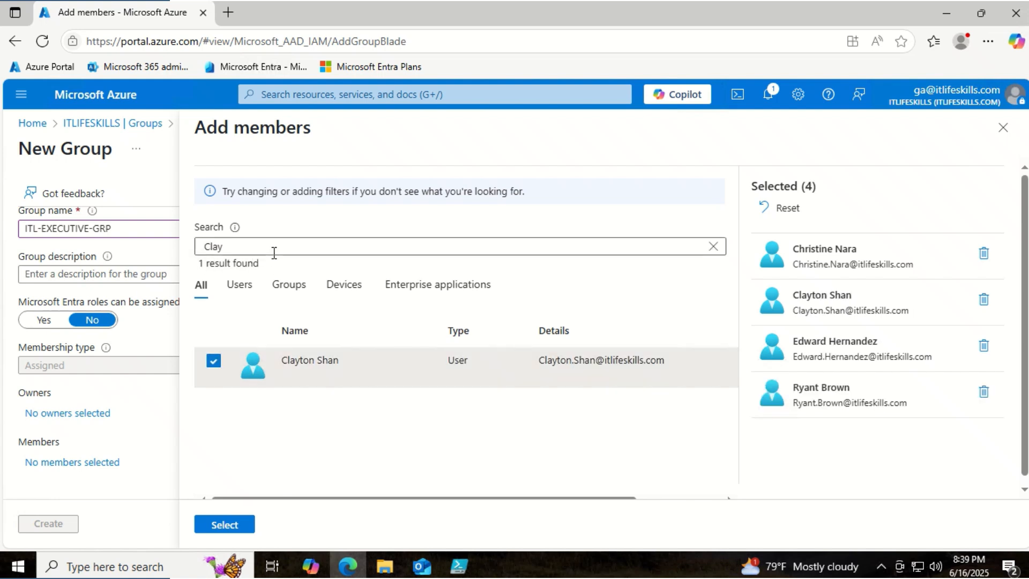
# Search for the fifth and sixth executives one after the other by partial first name and select each as a member.
pyautogui.moveTo(273, 253); pyautogui.dragTo(179, 249)
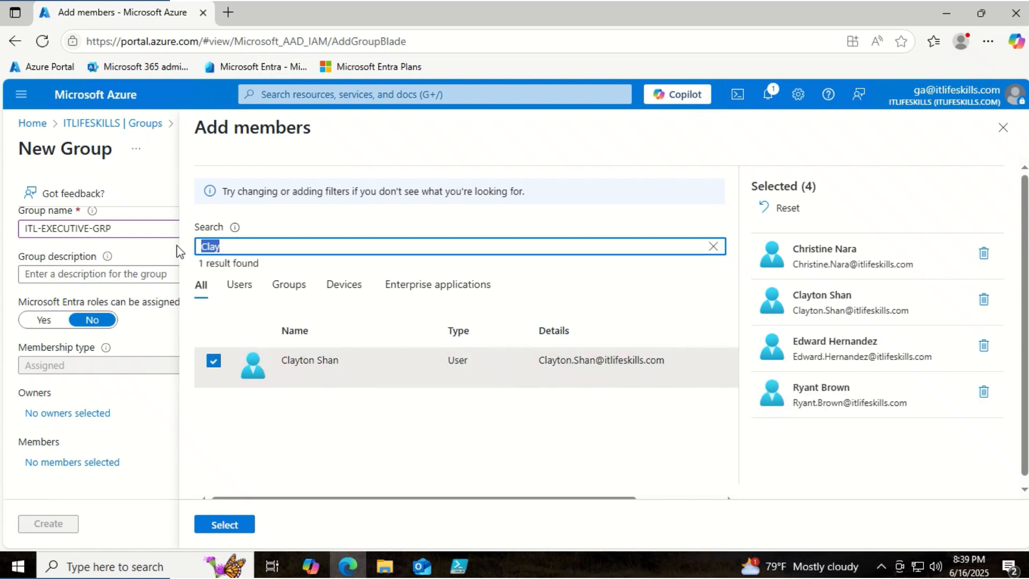
pyautogui.write('Kate')
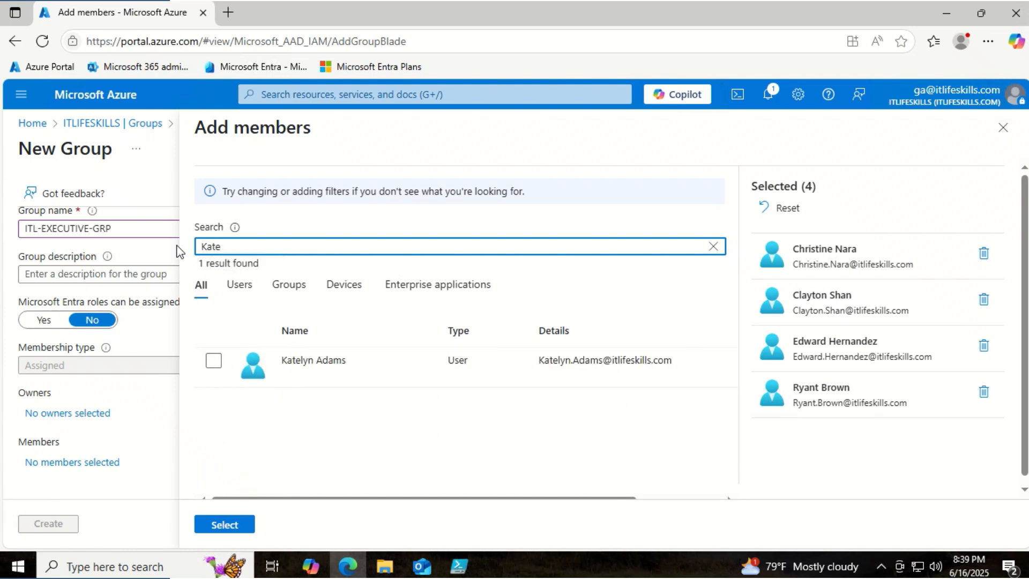
pyautogui.click(214, 361)
pyautogui.moveTo(264, 248); pyautogui.dragTo(156, 252)
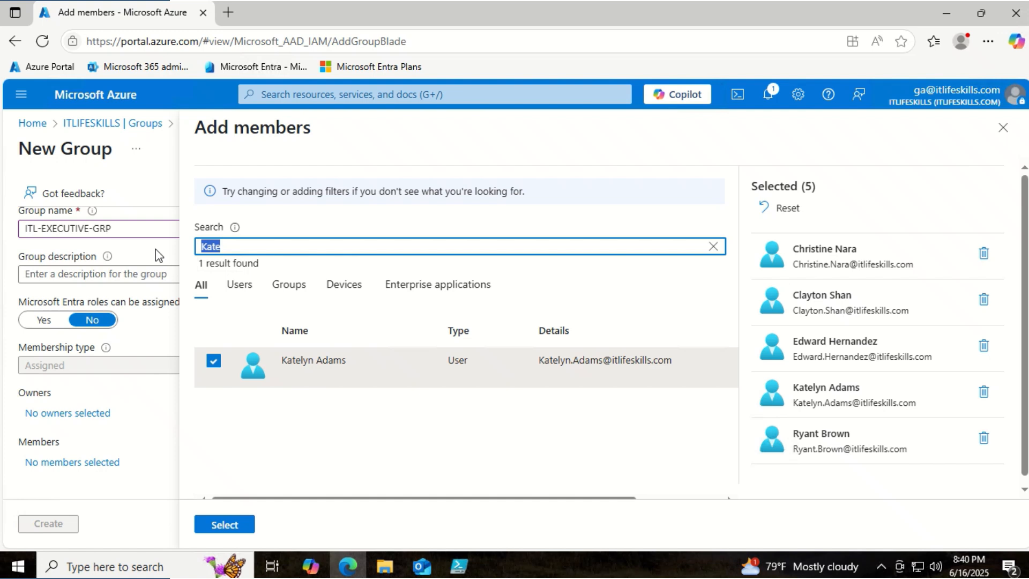
pyautogui.write('Mad')
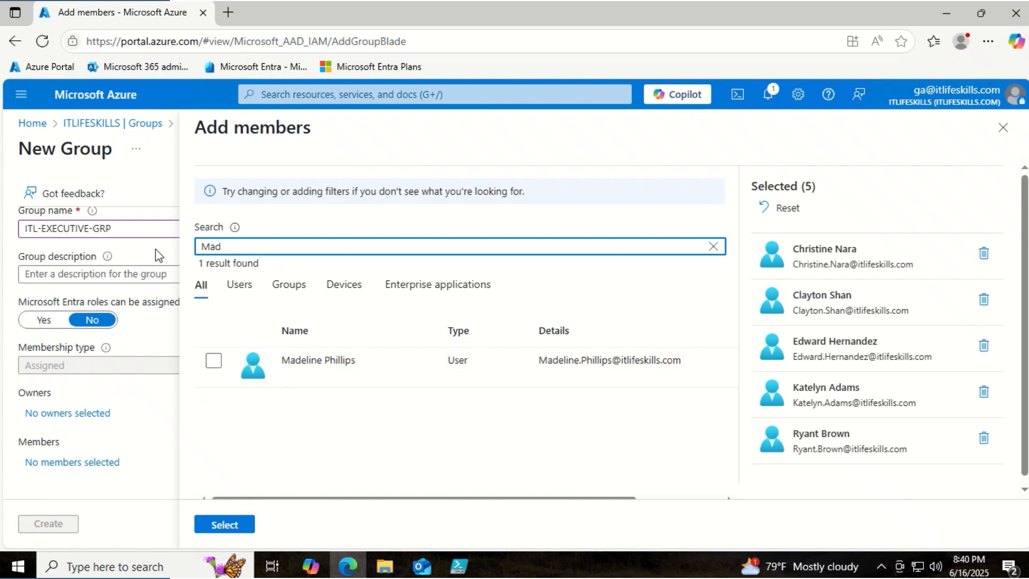
pyautogui.click(214, 361)
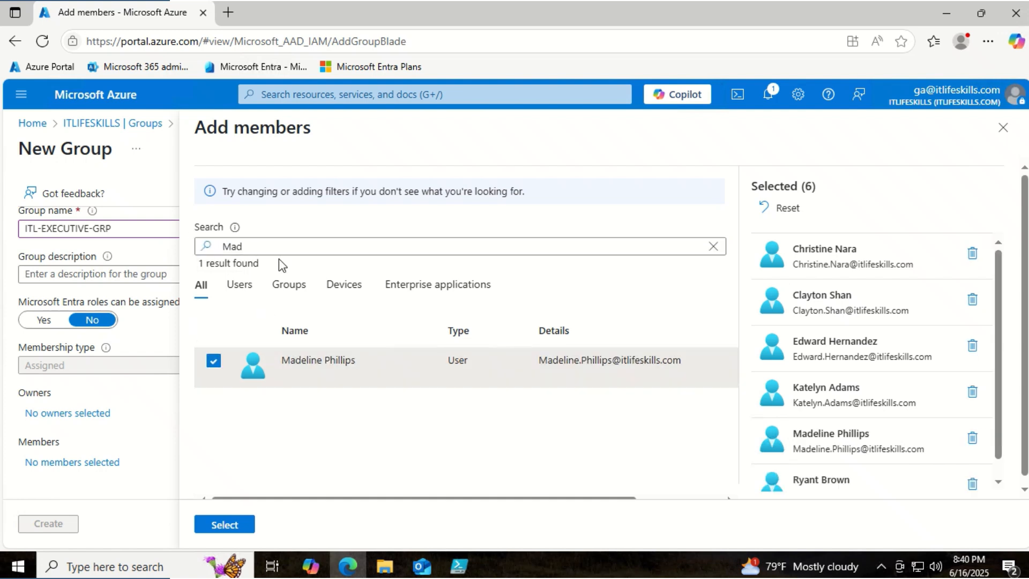
# Find the seventh and eighth executives by partial first name and select each, choosing the second match for the seventh.
pyautogui.moveTo(278, 244); pyautogui.dragTo(168, 250)
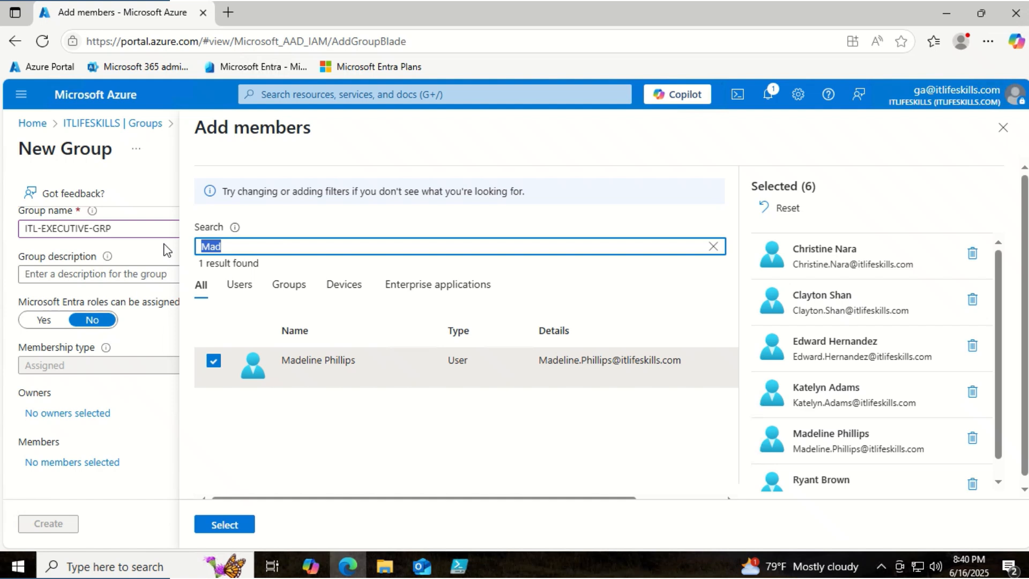
pyautogui.write('Kris')
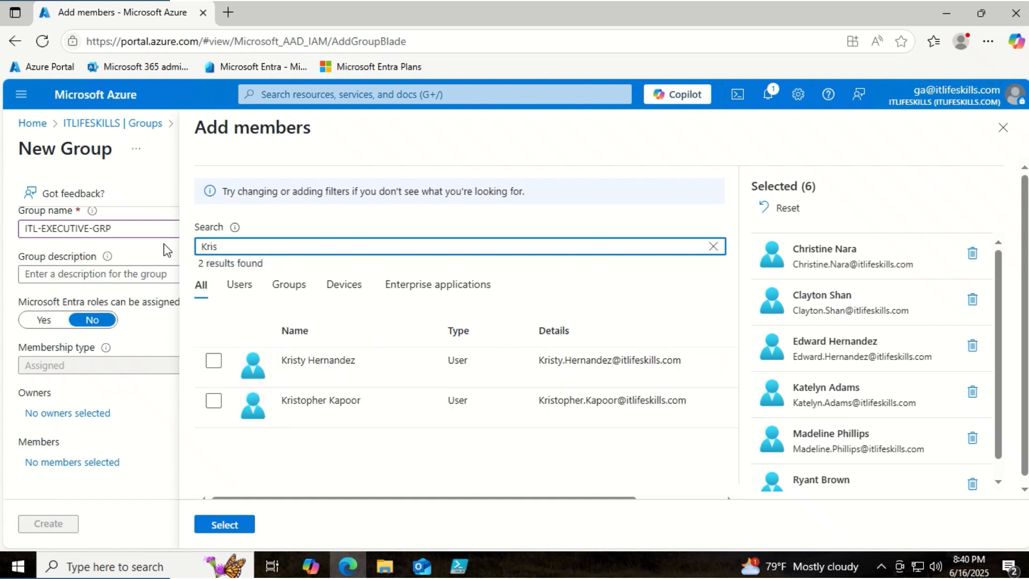
pyautogui.click(213, 402)
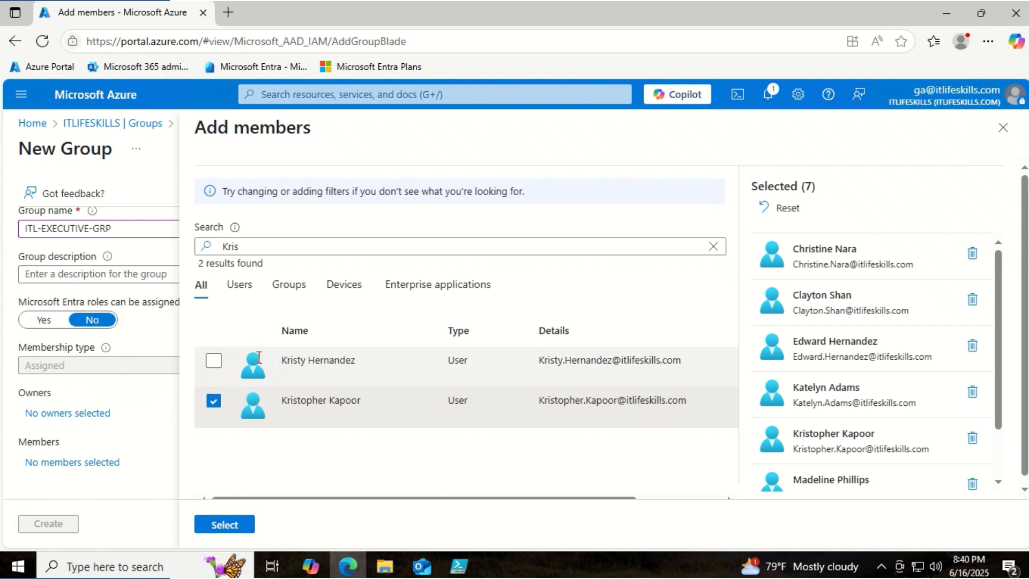
pyautogui.click(245, 246)
pyautogui.doubleClick(246, 247)
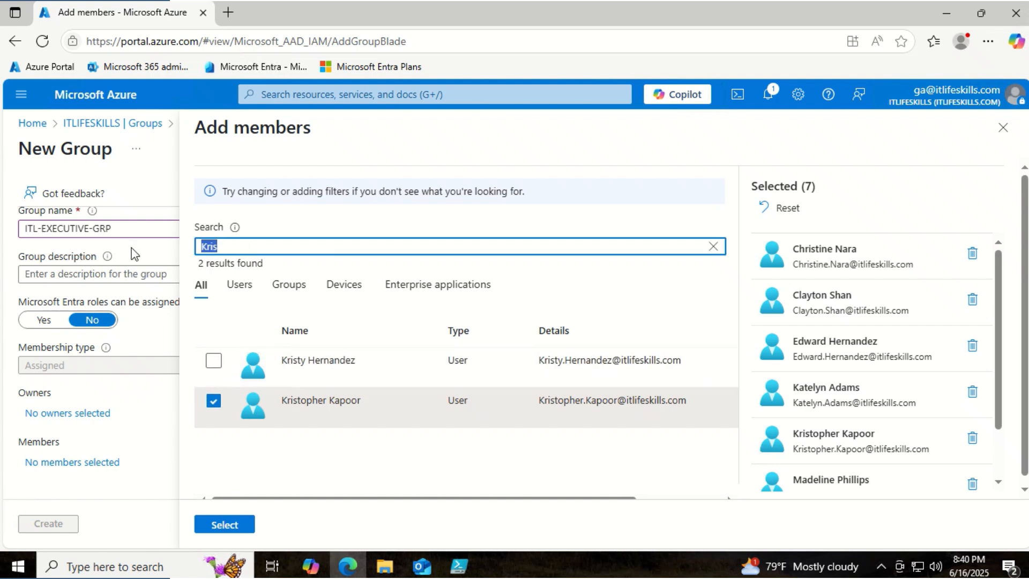
pyautogui.write('Geo')
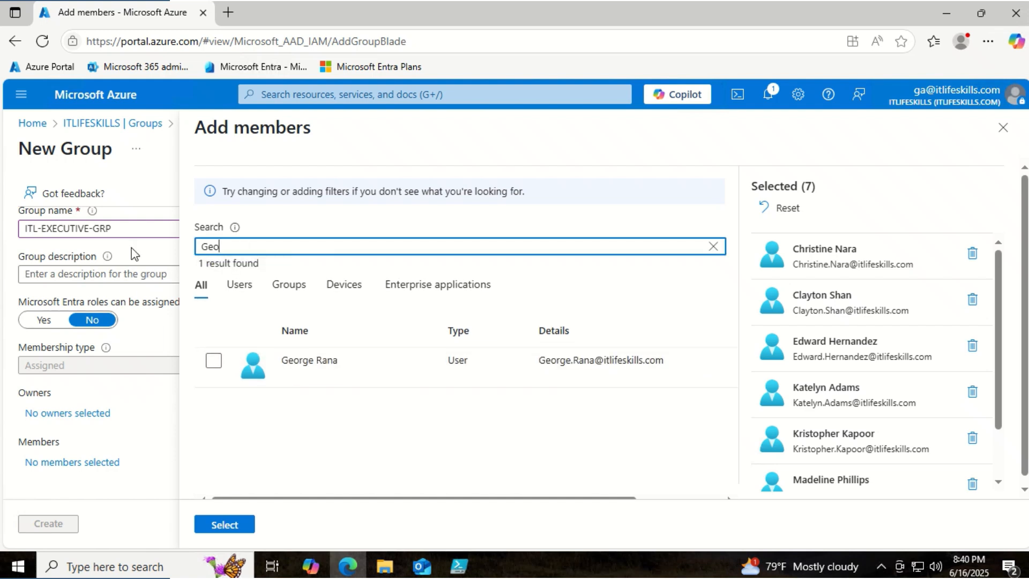
pyautogui.click(217, 361)
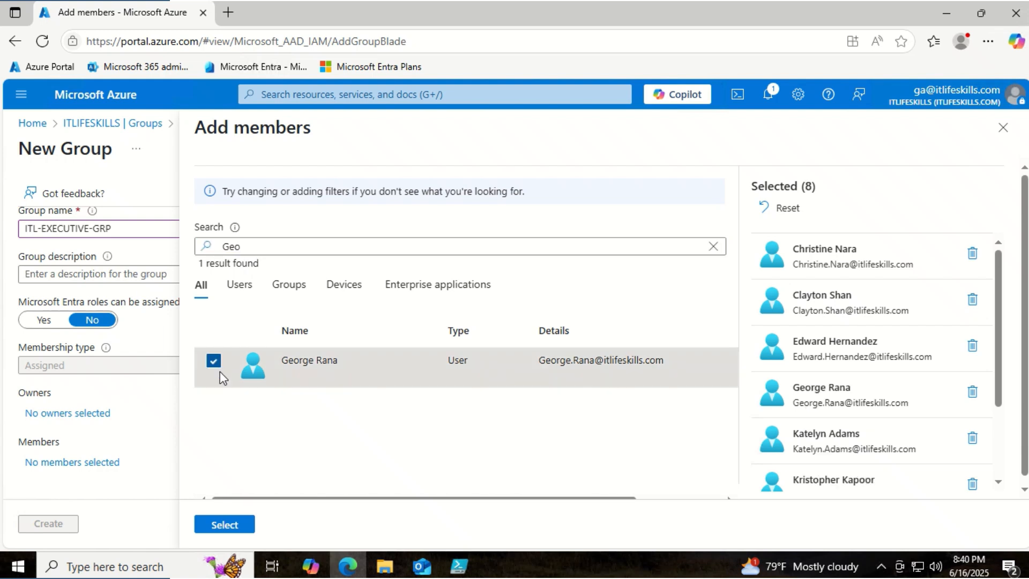
# Create ITL-EXECUTIVE-GRP with the selected members and open it from the list of all groups.
pyautogui.click(245, 529)
pyautogui.click(49, 524)
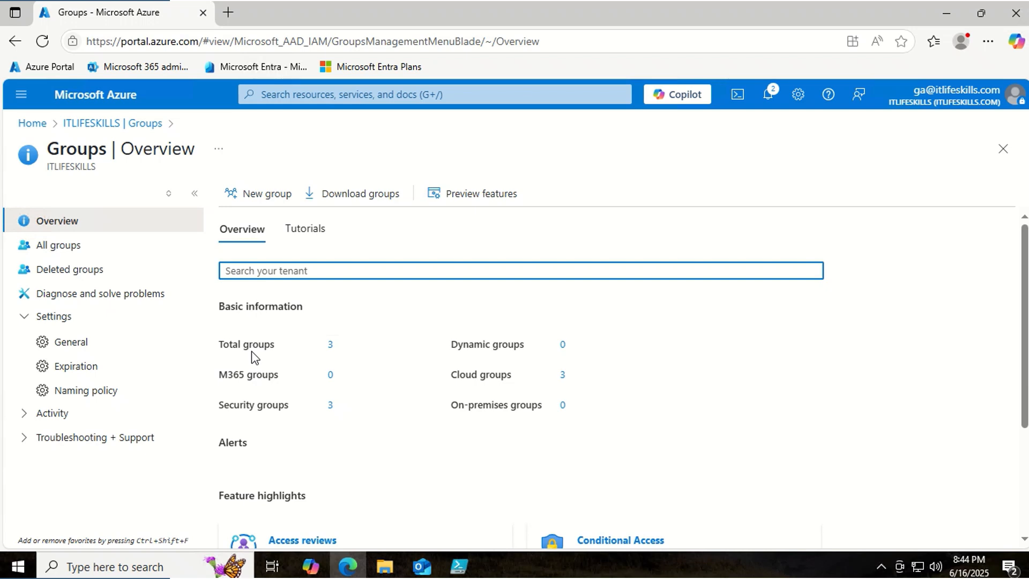
pyautogui.click(48, 248)
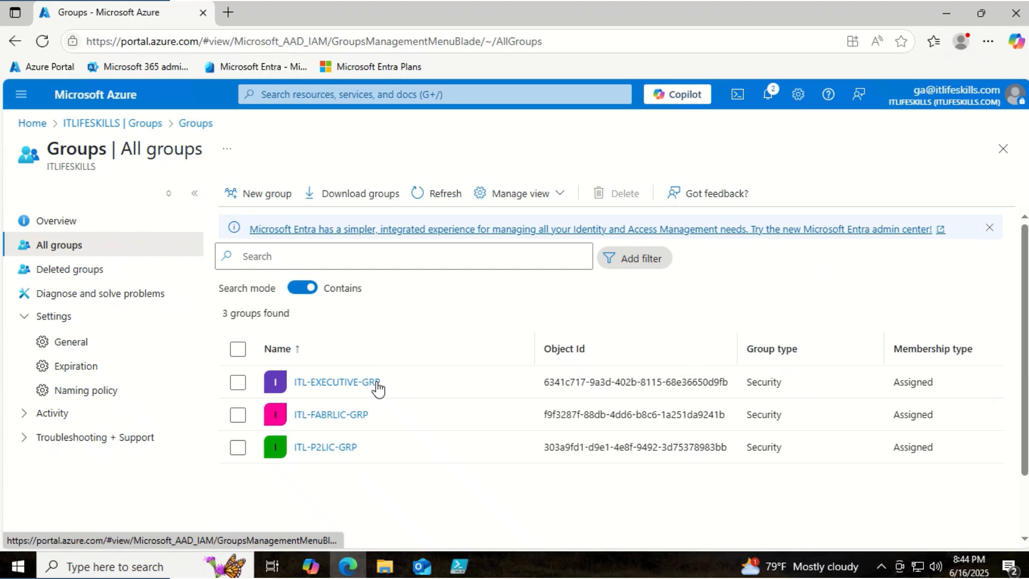
pyautogui.click(334, 390)
pyautogui.click(334, 390)
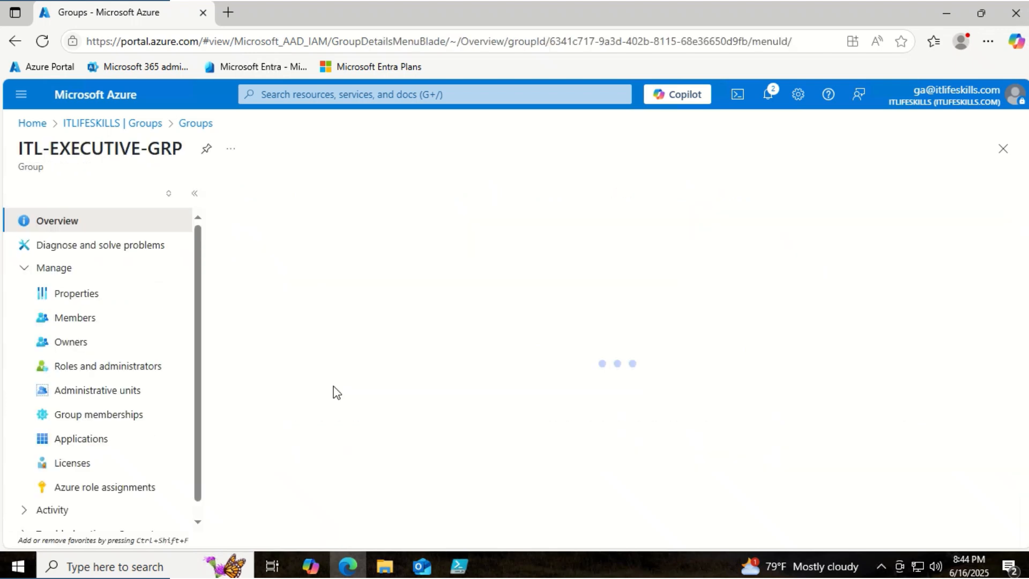
# Set the group description of ITL-EXECUTIVE-GRP to "Contain Executive Staffs" and save the properties.
pyautogui.click(104, 300)
pyautogui.click(290, 304)
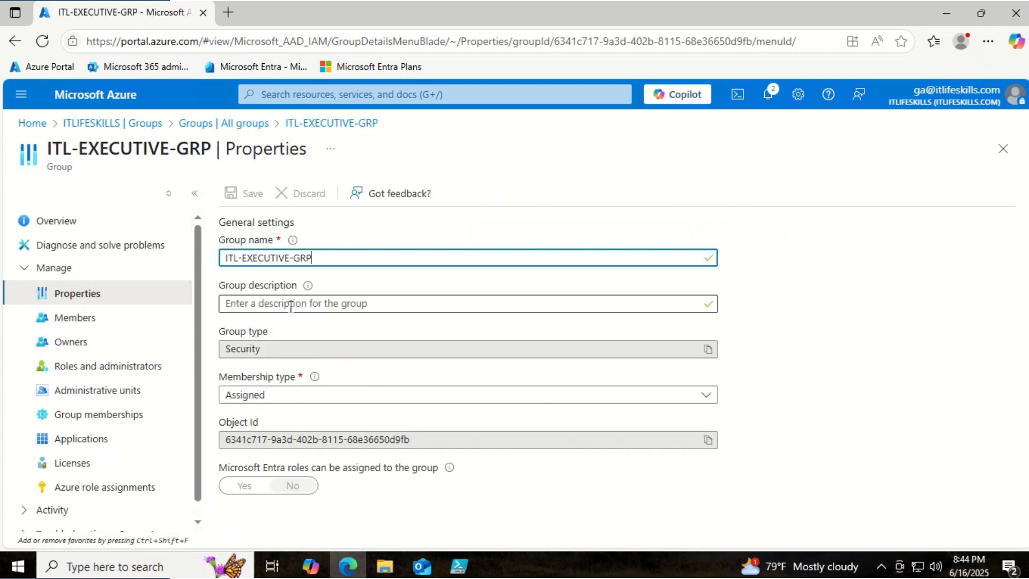
pyautogui.write('Contain Executive Staffs')
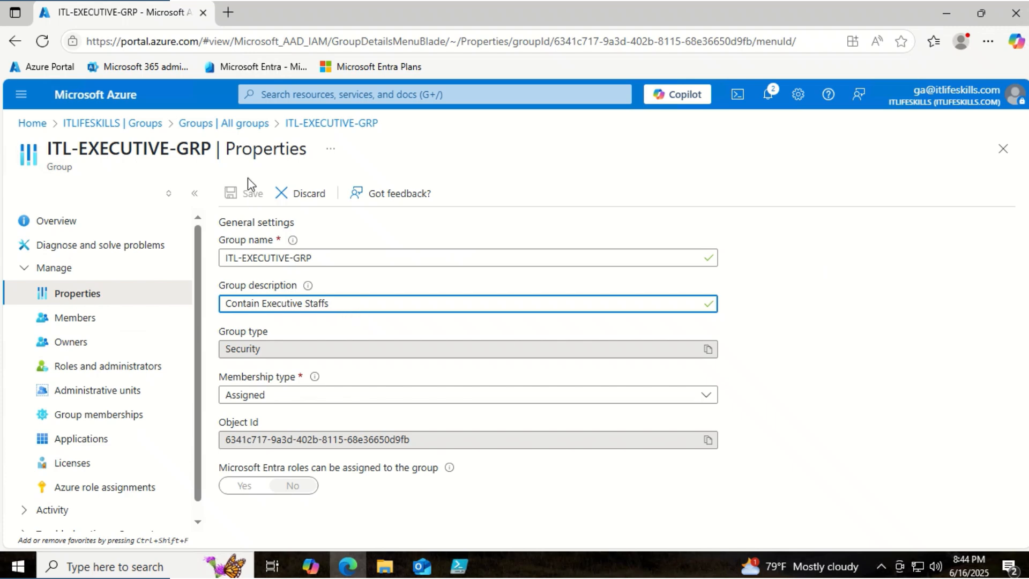
pyautogui.click(235, 194)
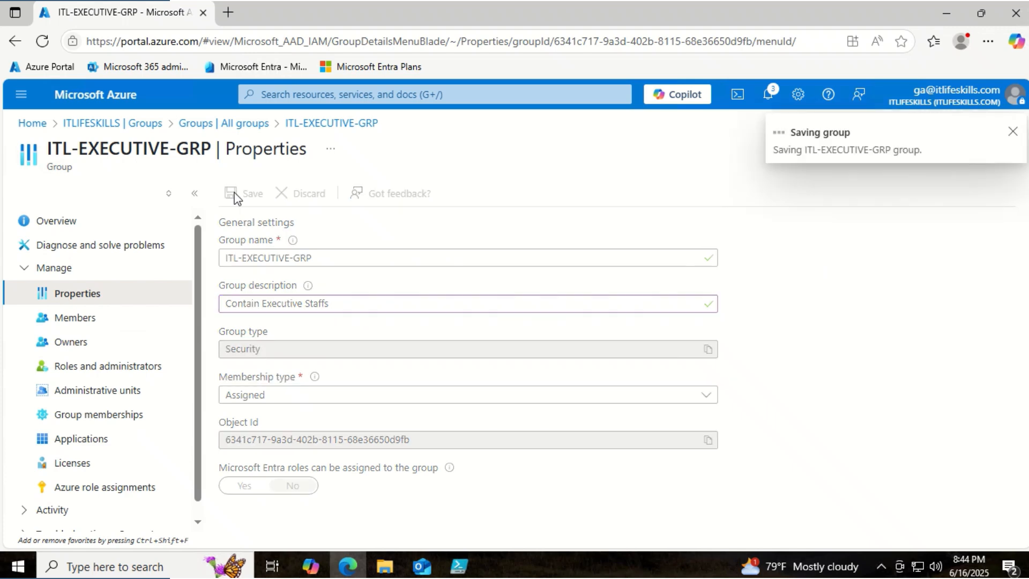
# Find the first executive by first name, add that user as owner of ITL-EXECUTIVE-GRP and refresh the owners list.
pyautogui.click(74, 343)
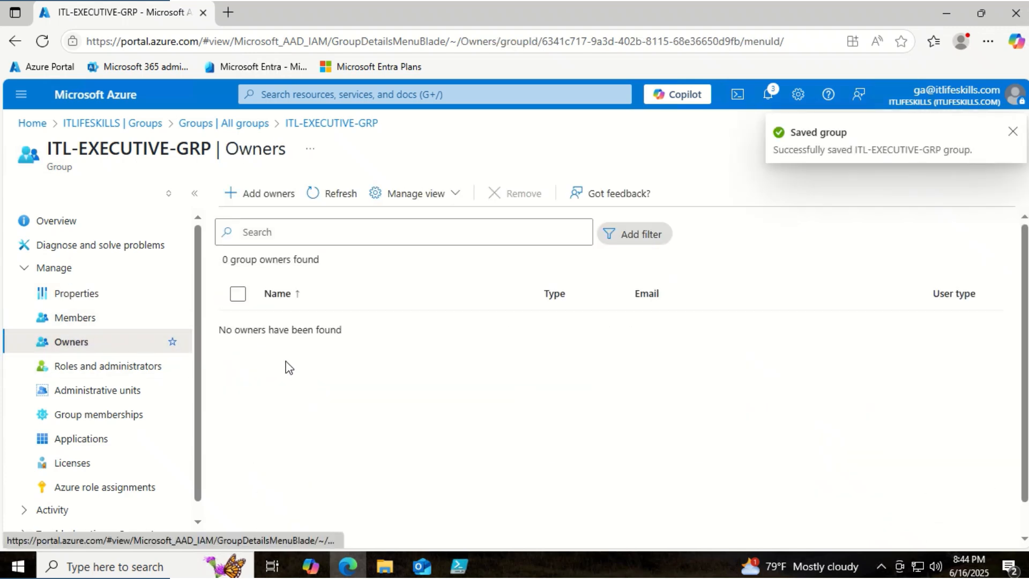
pyautogui.click(279, 198)
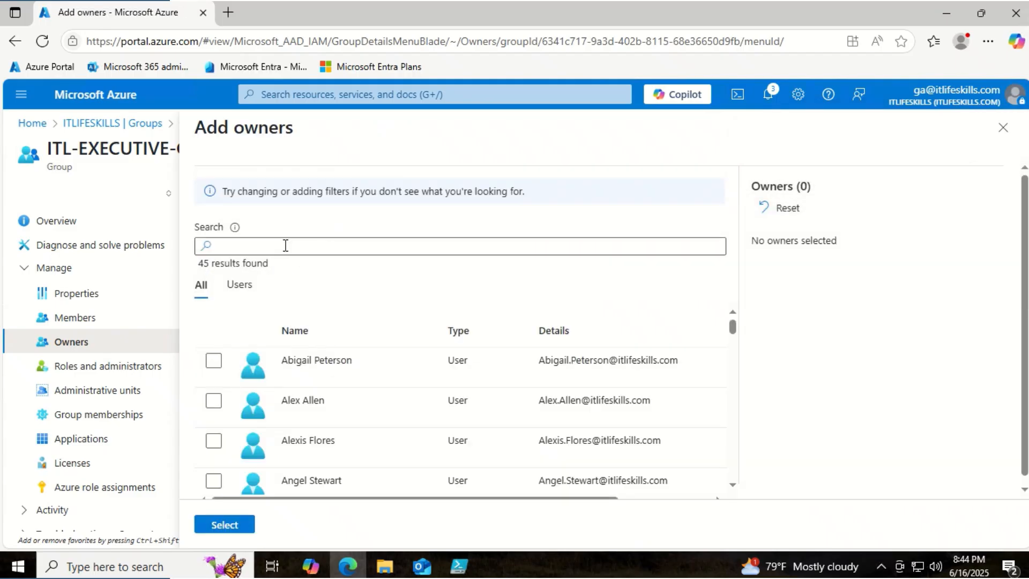
pyautogui.click(285, 244)
pyautogui.write('R')
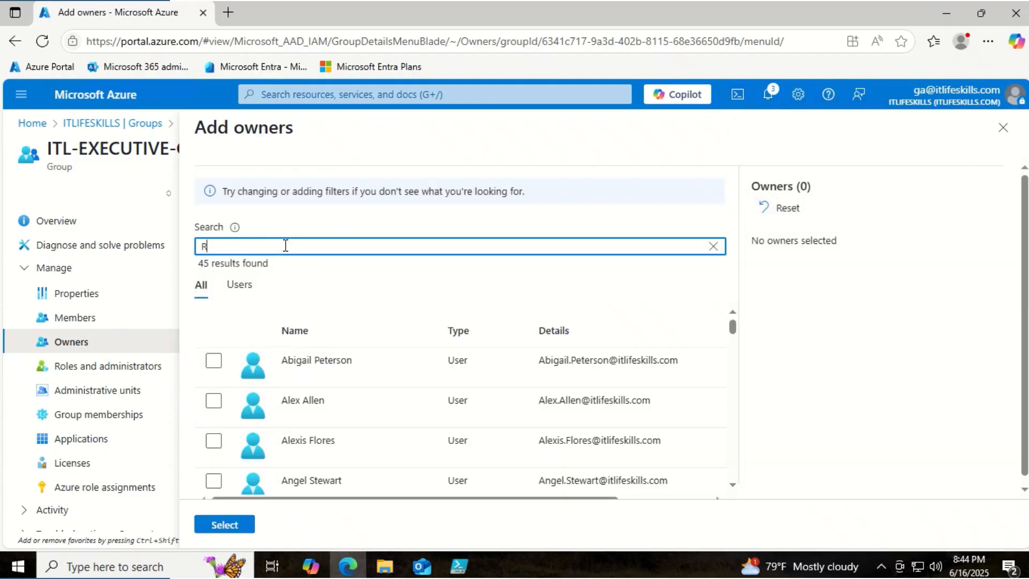
pyautogui.write('yan')
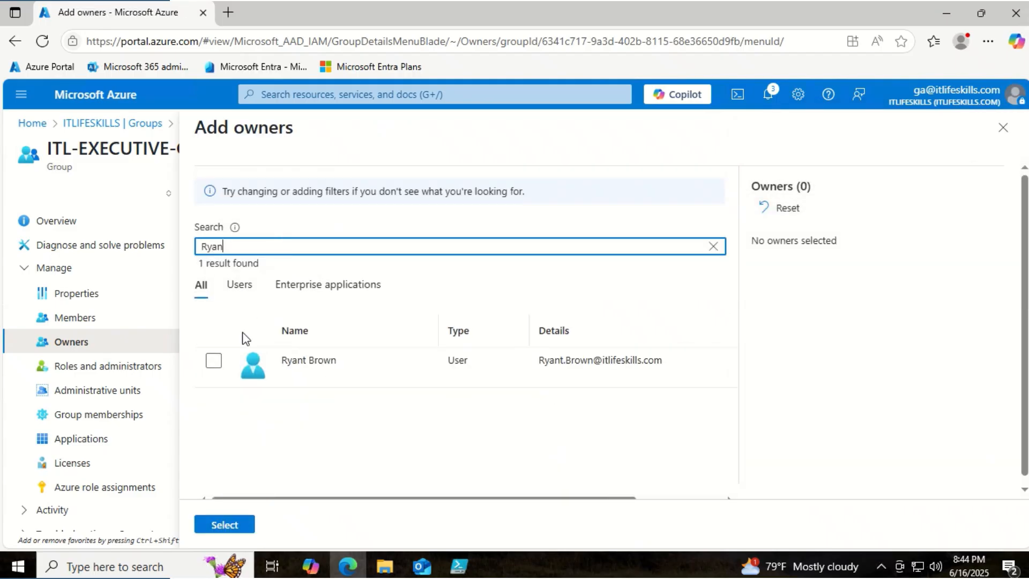
pyautogui.click(214, 361)
pyautogui.click(225, 525)
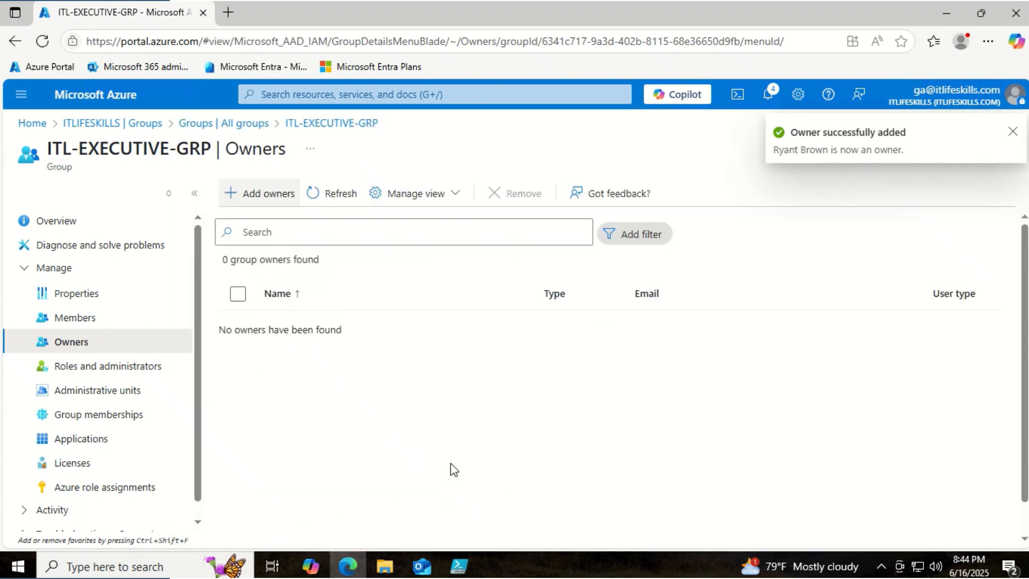
pyautogui.click(325, 198)
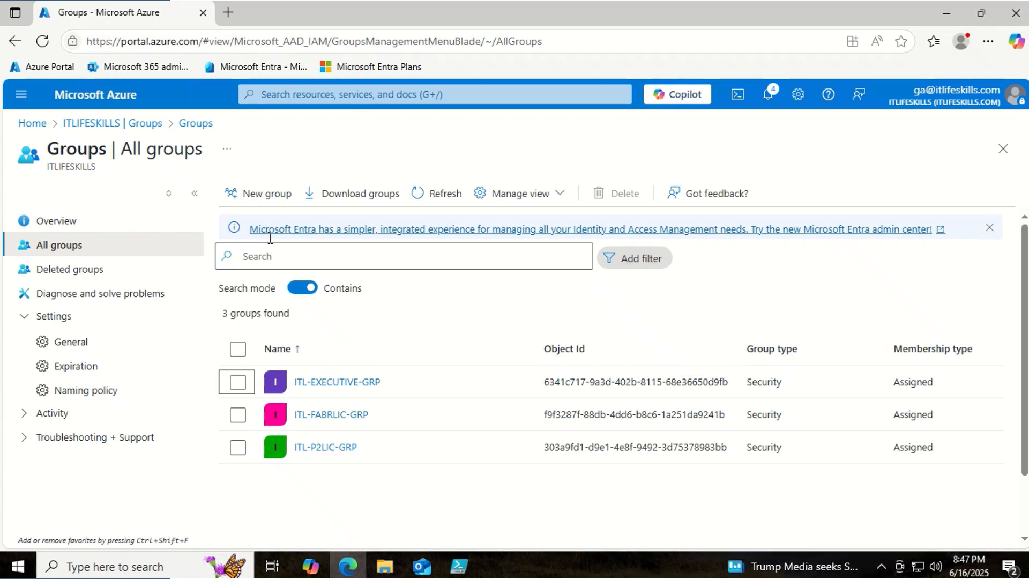
# Start a new security group named ITL-ACCOUNTING-FINANCE-GRP with the description "Contain Accounting and Finance Staffs".
pyautogui.click(271, 197)
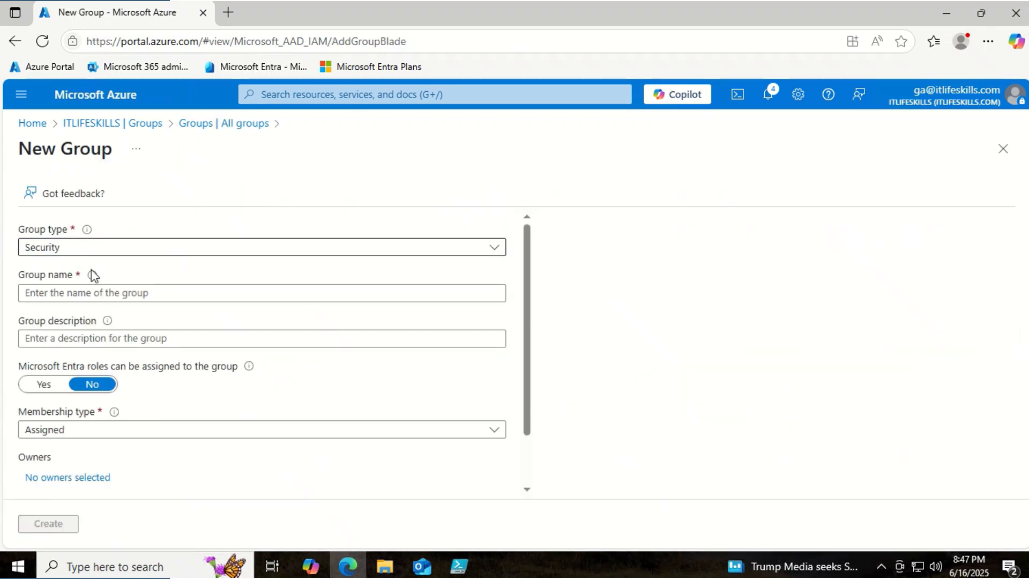
pyautogui.click(52, 292)
pyautogui.write('ITL-ACCOUNTING-FINANCE-GRP')
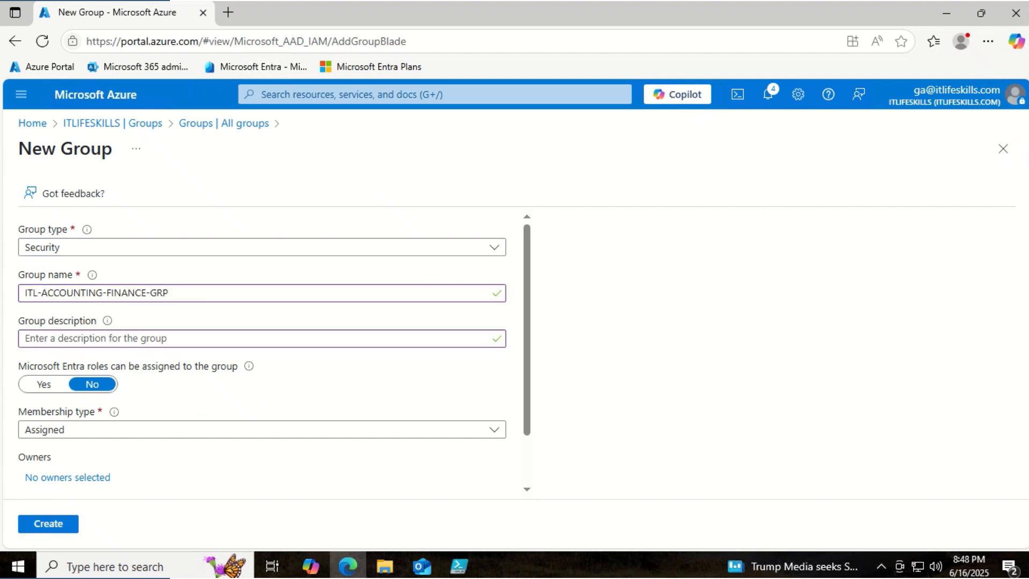
pyautogui.click(161, 338)
pyautogui.write('Contain Accounting and Finance Staffs')
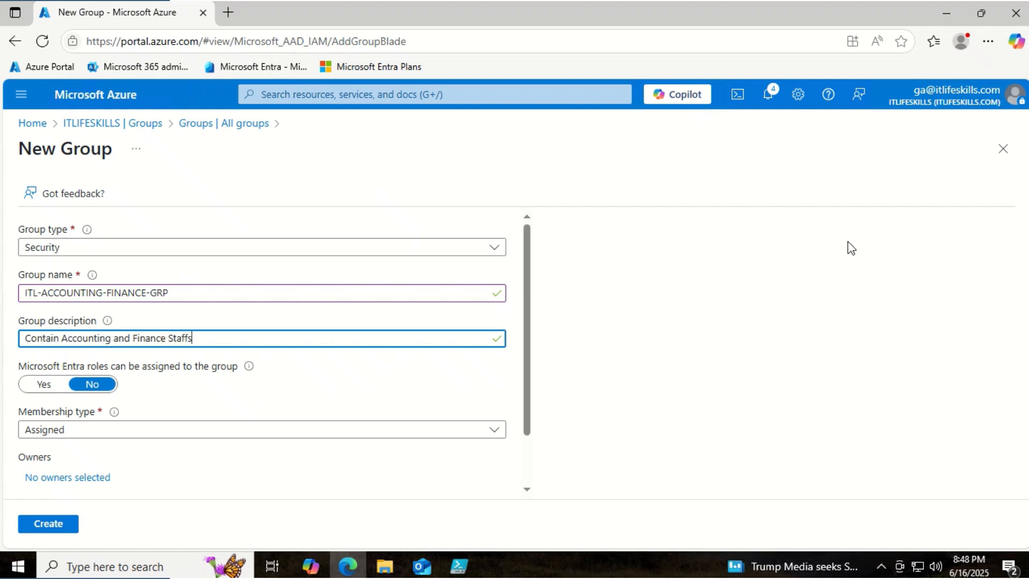
# Set the new accounting and finance group's membership type to Dynamic User.
pyautogui.click(245, 431)
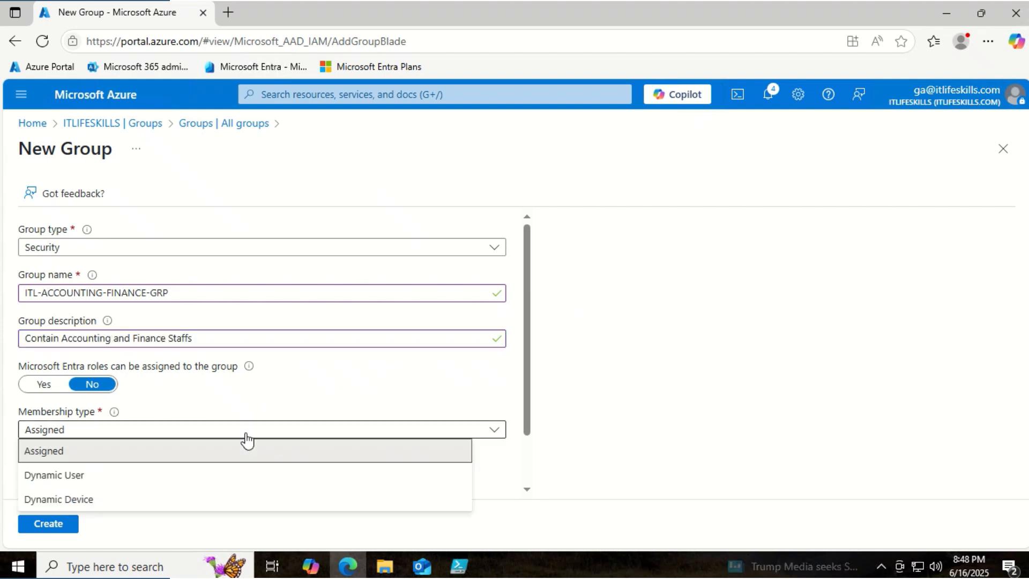
pyautogui.click(108, 476)
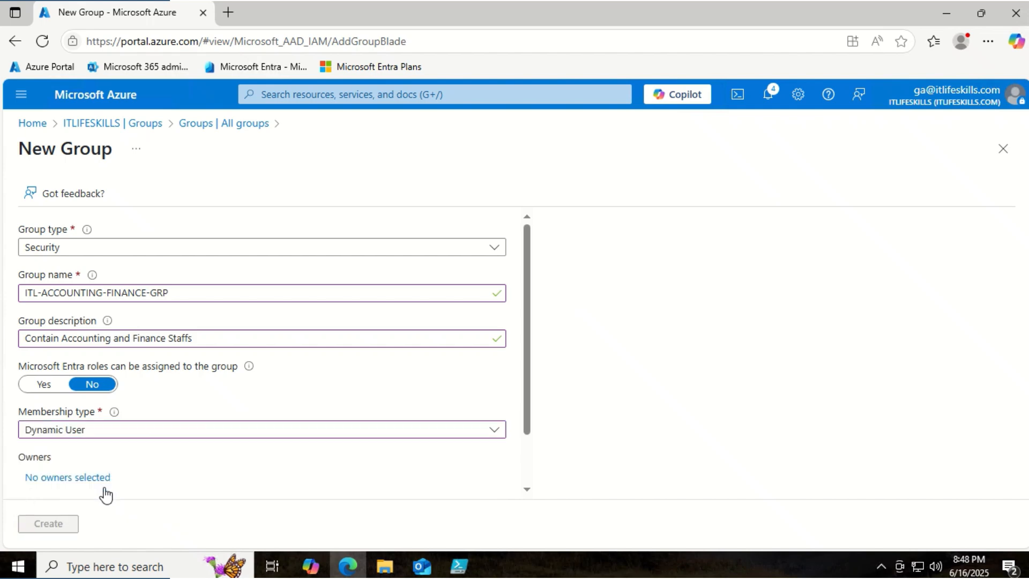
pyautogui.scroll(-2, 330, 460)
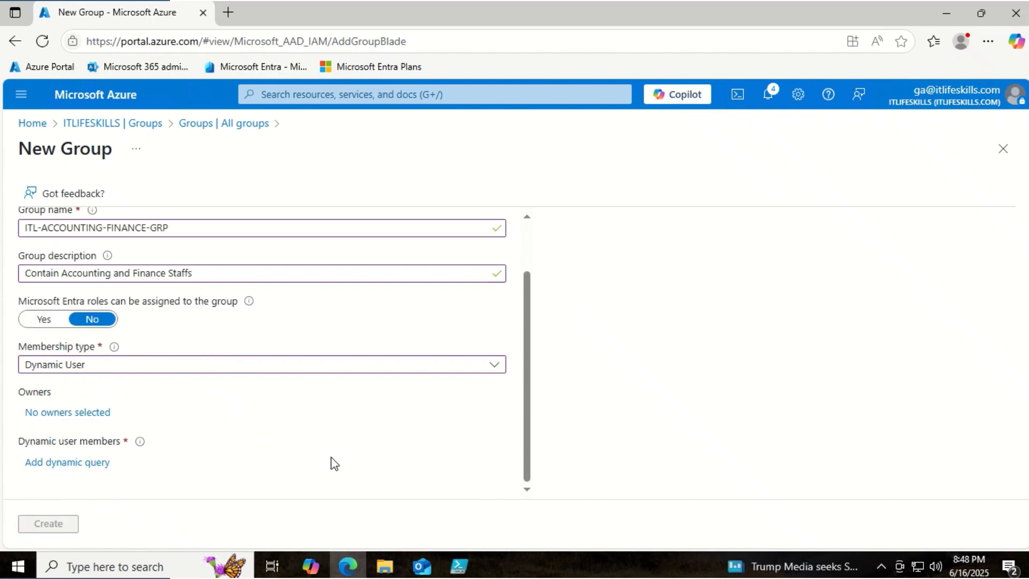
# Add and save a dynamic membership rule for the accounting and finance group: department Equals "Accounting and Finance".
pyautogui.click(76, 464)
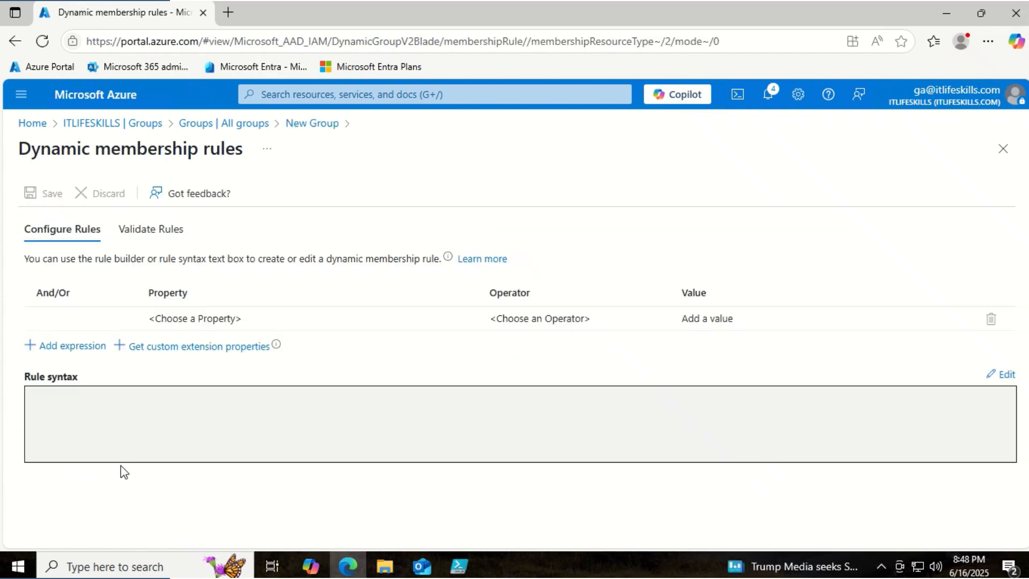
pyautogui.click(249, 320)
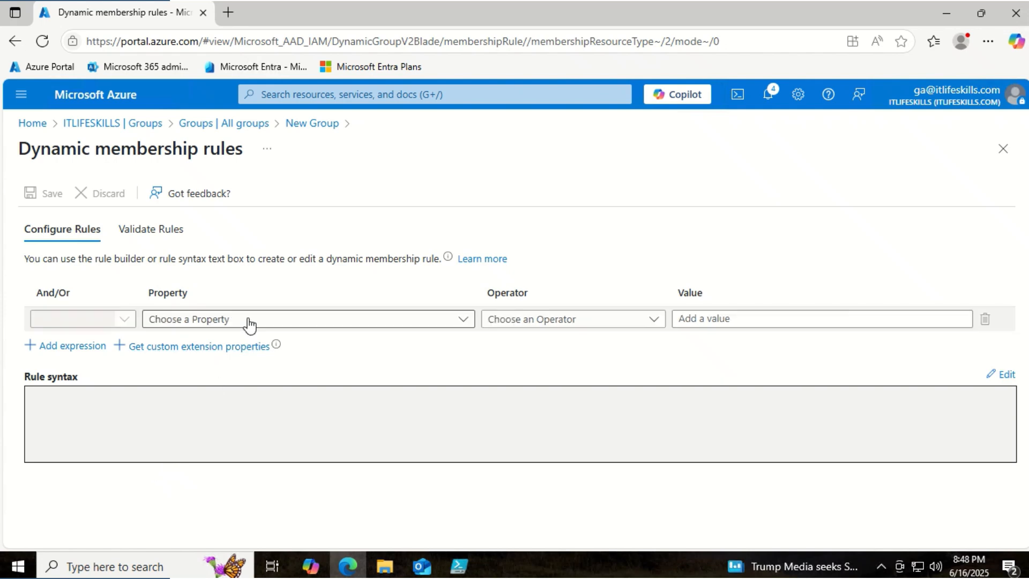
pyautogui.click(249, 320)
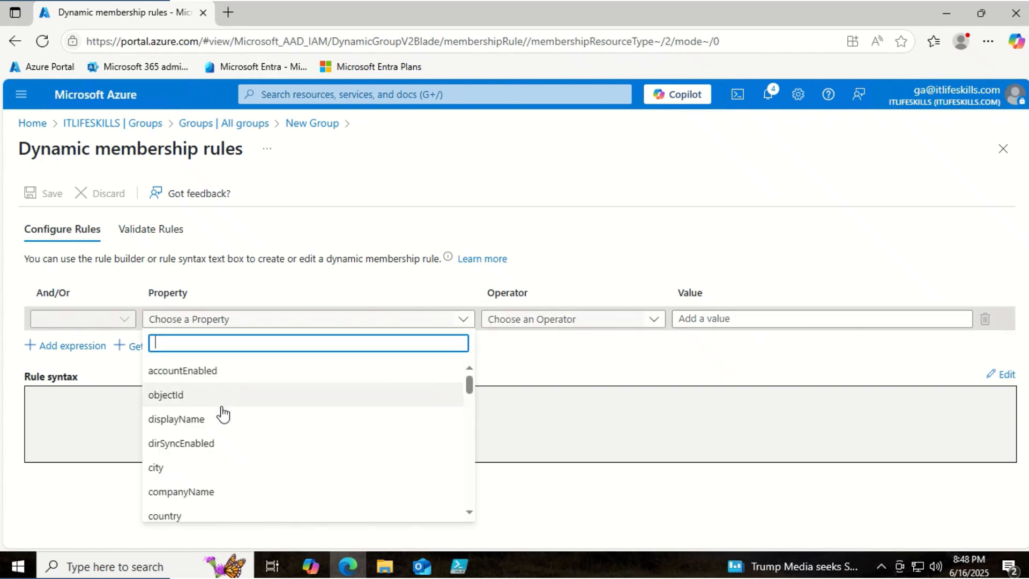
pyautogui.scroll(-1, 245, 459)
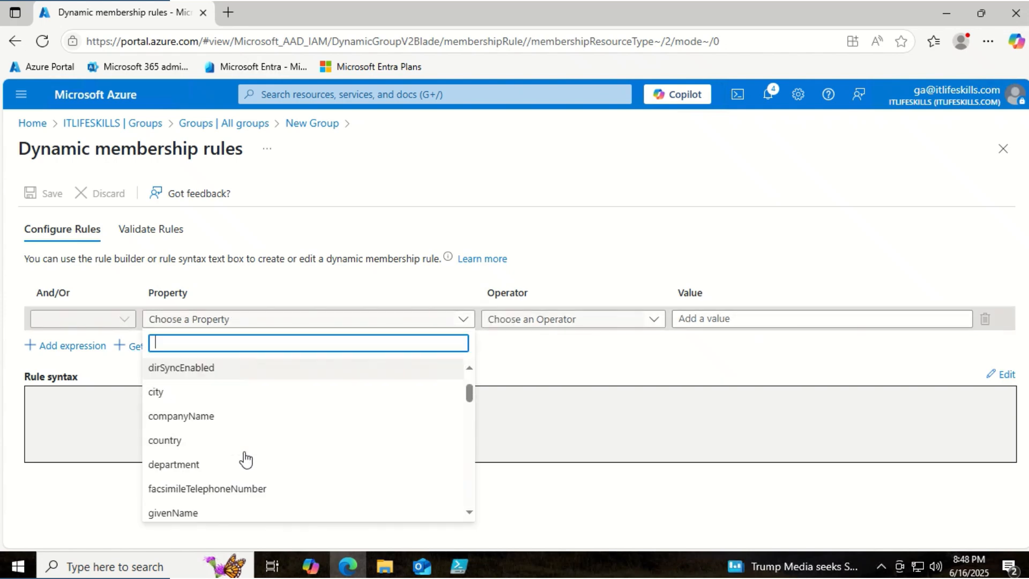
pyautogui.click(206, 471)
pyautogui.click(551, 321)
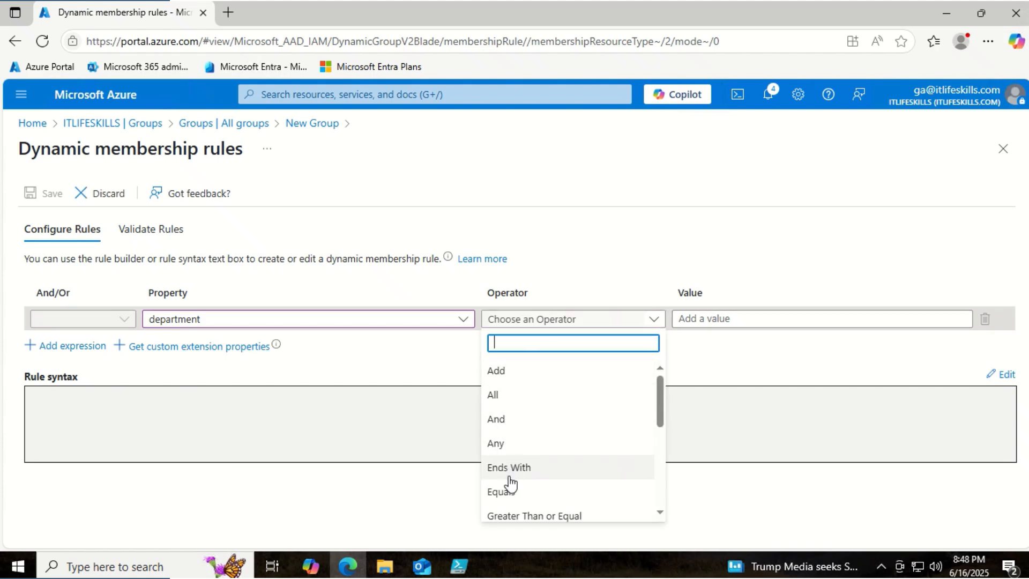
pyautogui.click(504, 490)
pyautogui.click(699, 322)
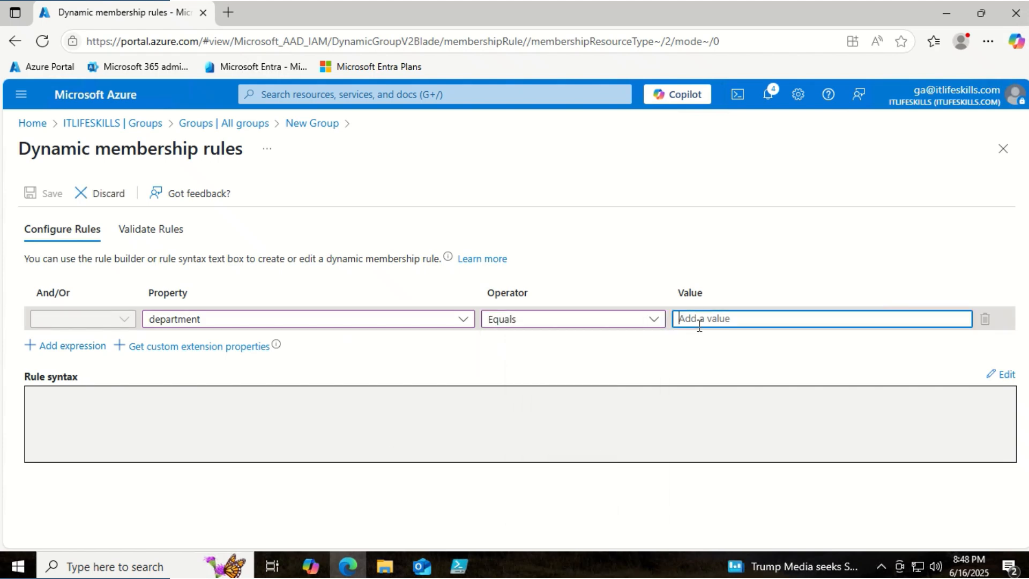
pyautogui.write('Accounting and Finance')
pyautogui.click(324, 417)
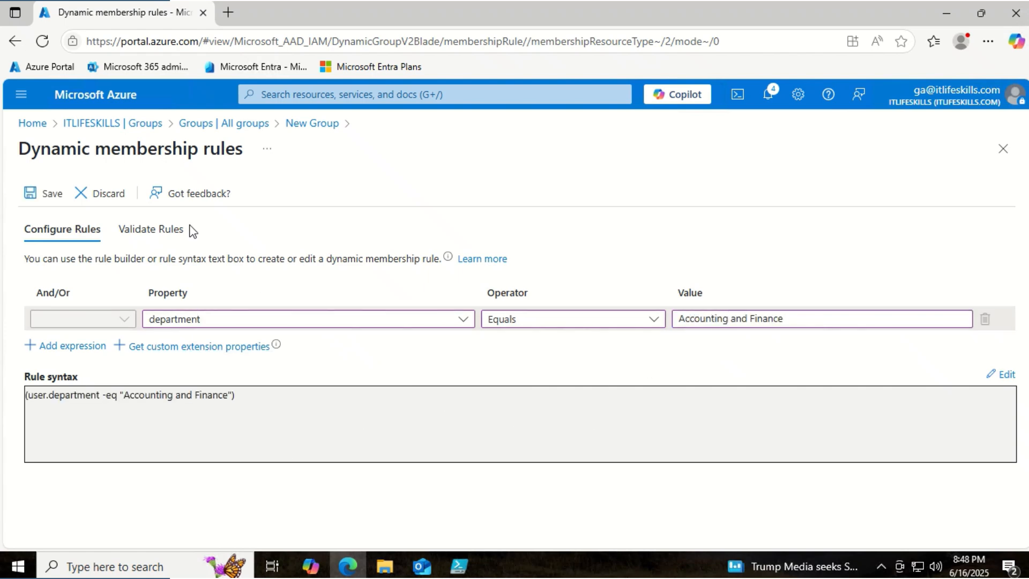
pyautogui.click(54, 195)
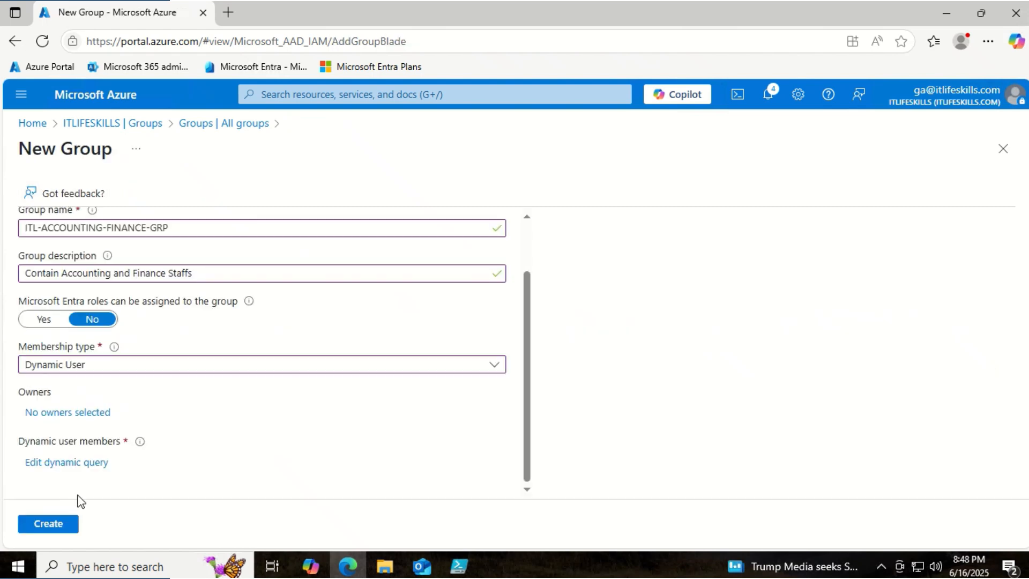
# Create the ITL-ACCOUNTING-FINANCE-GRP group and open its member list.
pyautogui.click(69, 527)
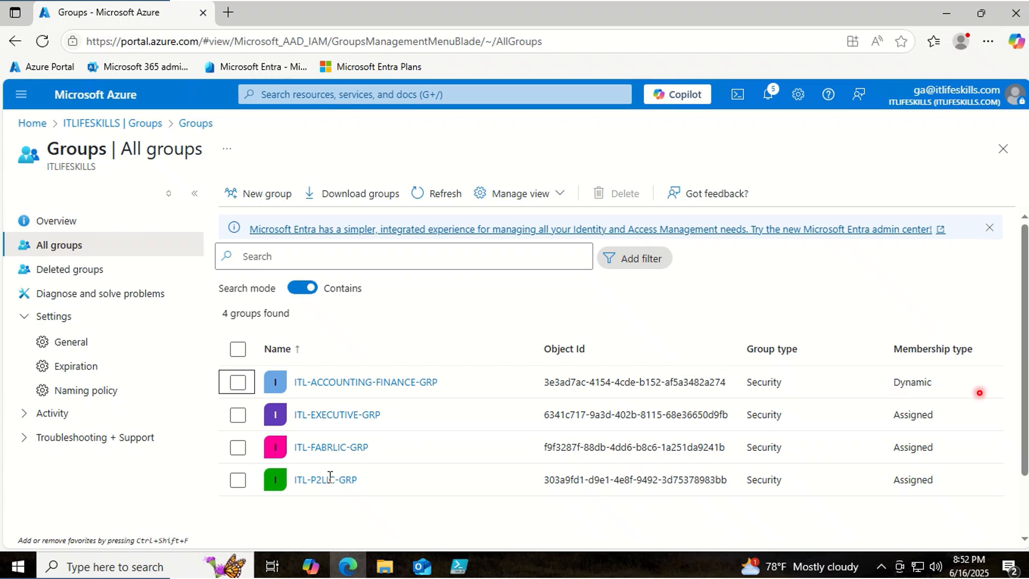
pyautogui.click(381, 382)
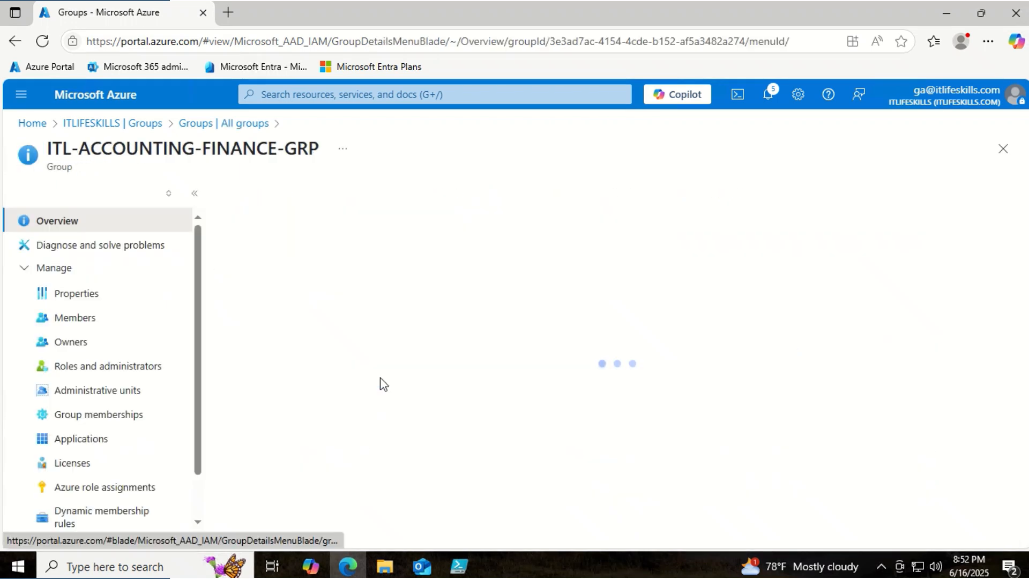
pyautogui.click(85, 319)
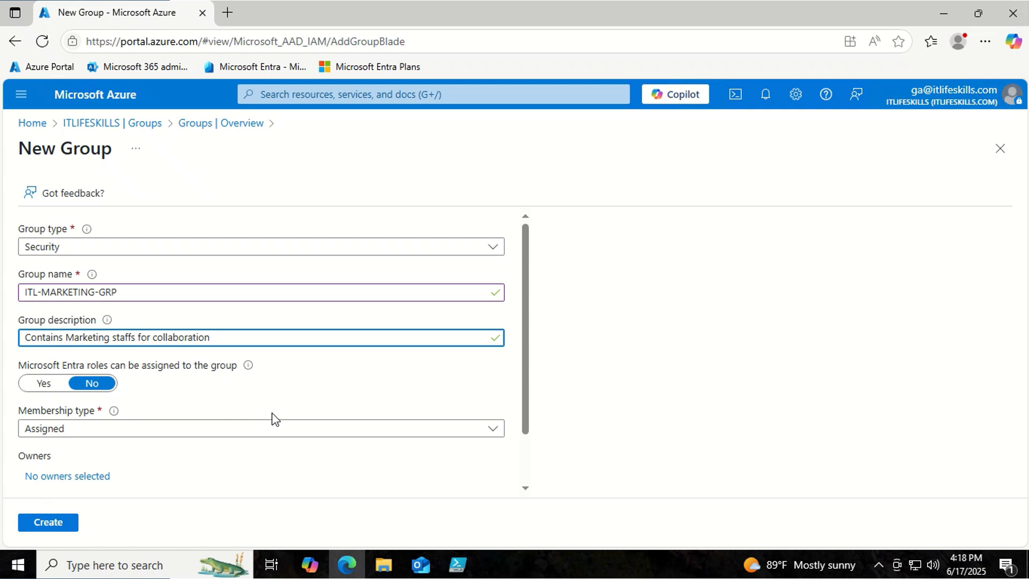
# Set the new ITL-MARKETING-GRP group's type to Microsoft 365 and its membership type to Dynamic User.
pyautogui.click(207, 251)
pyautogui.click(63, 291)
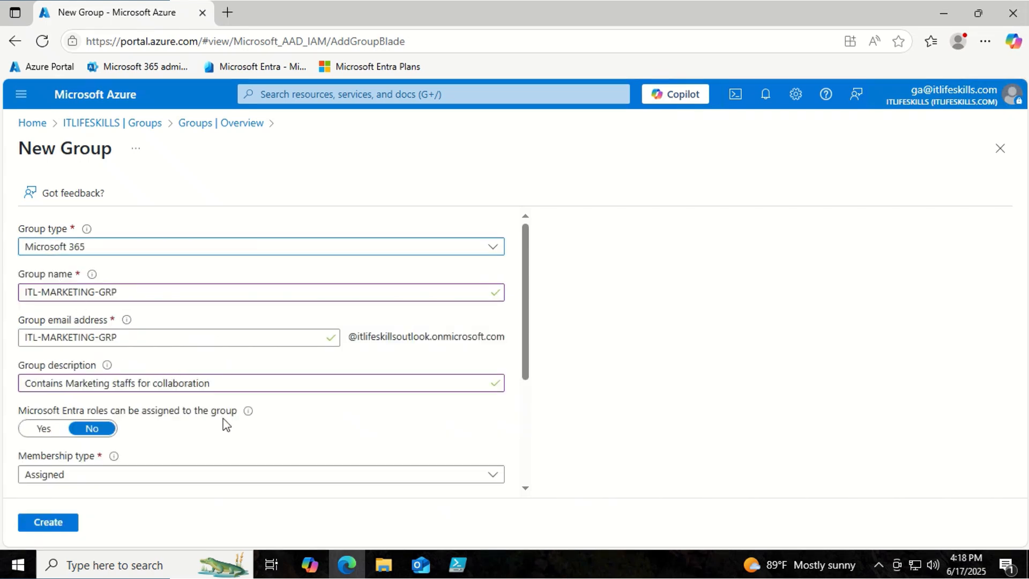
pyautogui.click(179, 481)
pyautogui.click(114, 458)
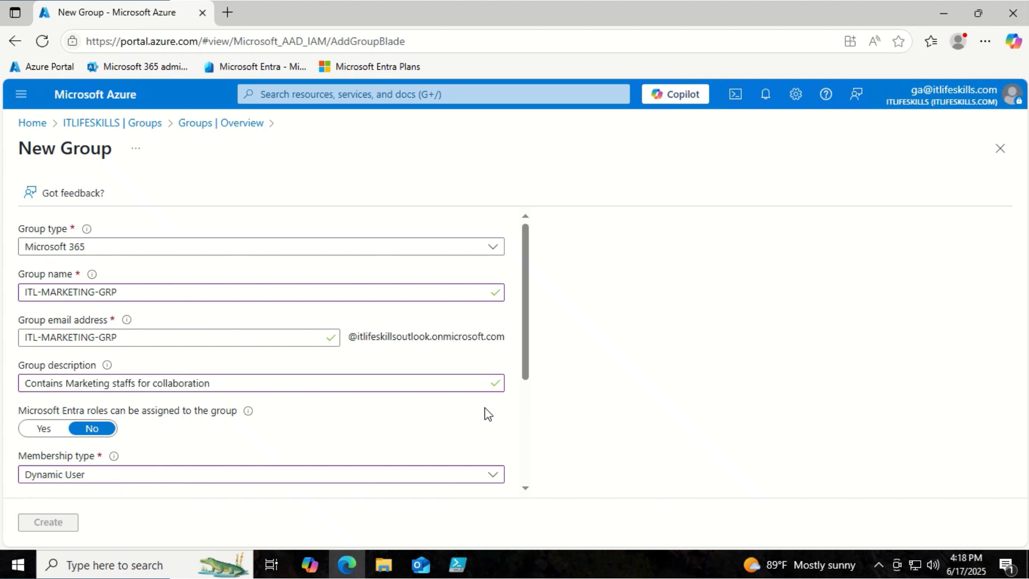
# Save a dynamic membership rule with department Equals "Marketing" for ITL-MARKETING-GRP and create the group.
pyautogui.scroll(-3, 485, 413)
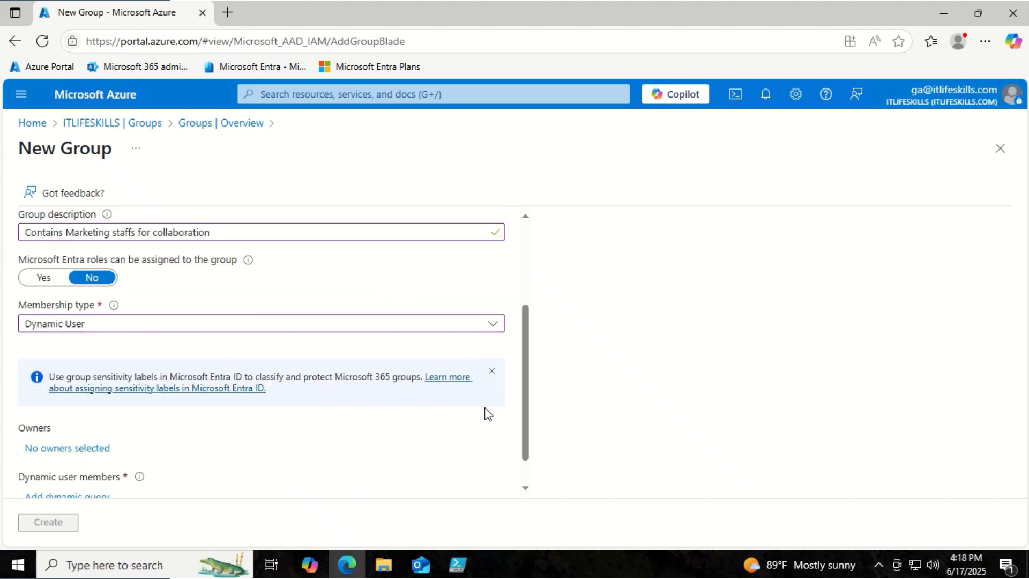
pyautogui.click(67, 464)
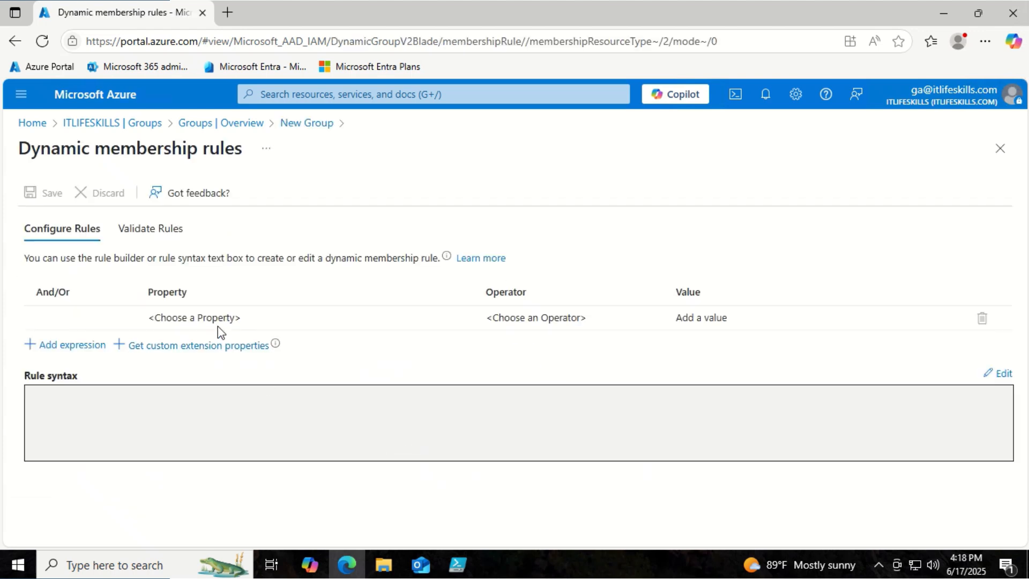
pyautogui.click(218, 323)
pyautogui.scroll(-1, 301, 467)
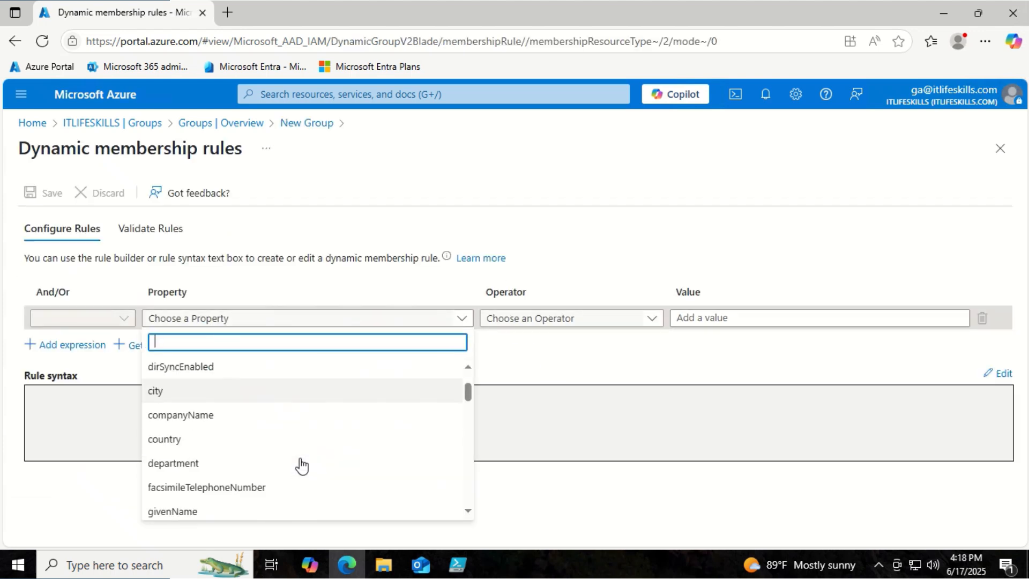
pyautogui.click(260, 470)
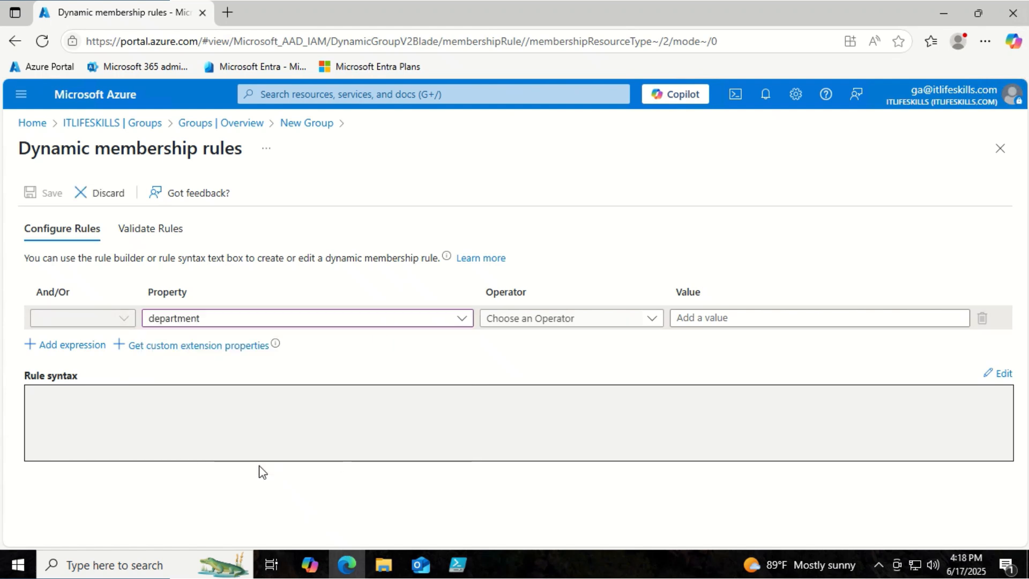
pyautogui.click(598, 324)
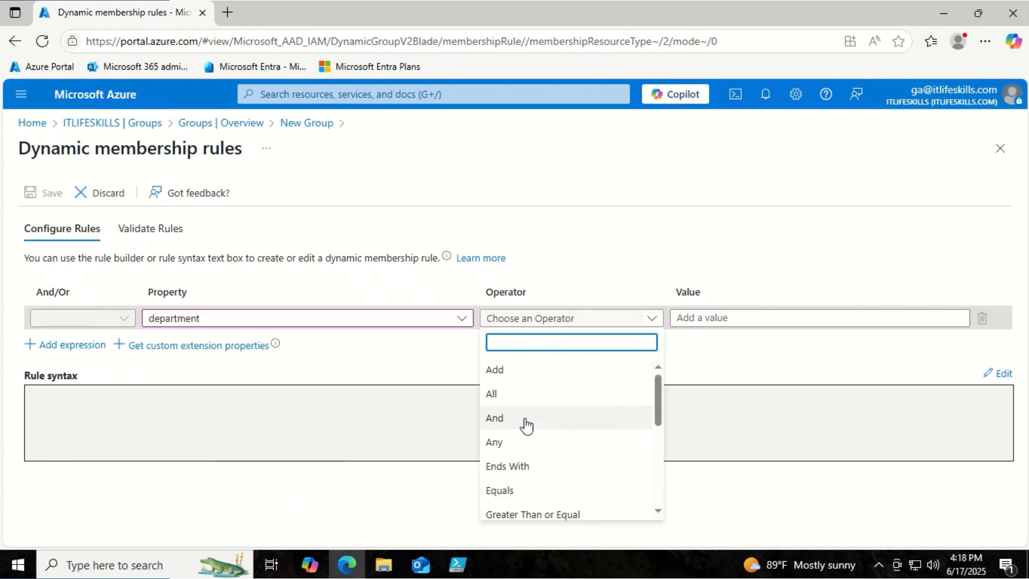
pyautogui.click(509, 490)
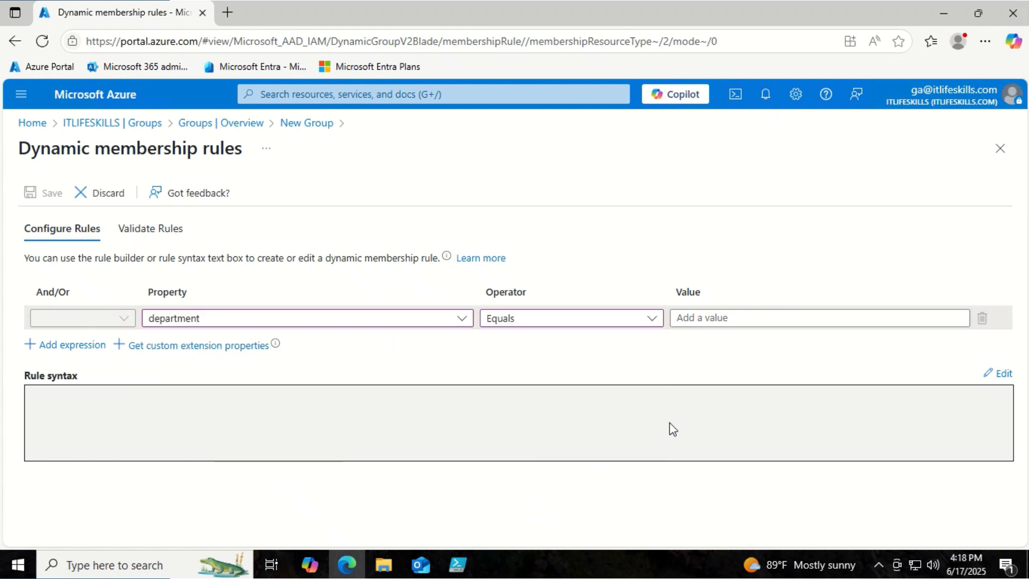
pyautogui.click(735, 322)
pyautogui.write('Ma')
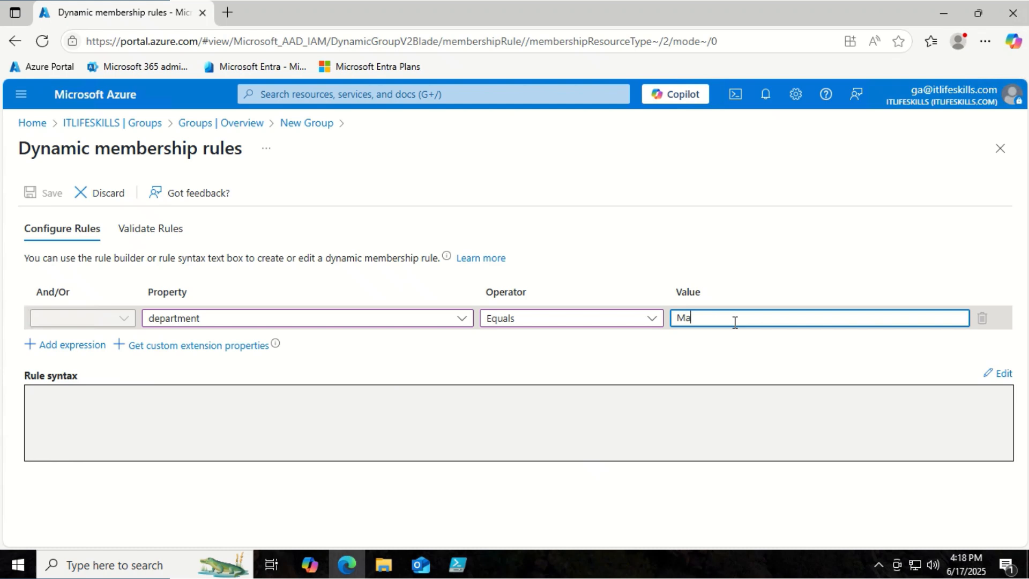
pyautogui.write('rketing')
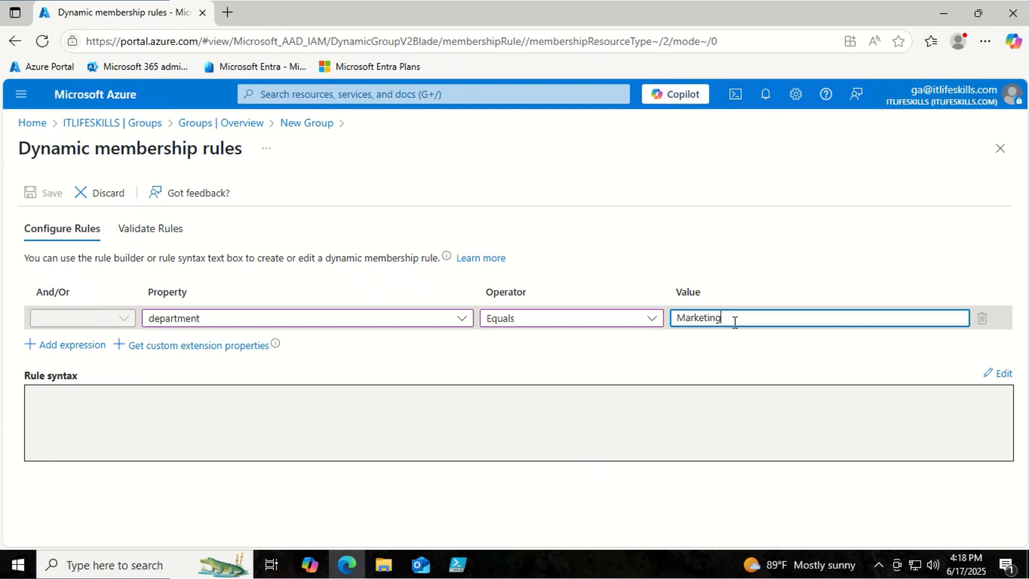
pyautogui.click(575, 422)
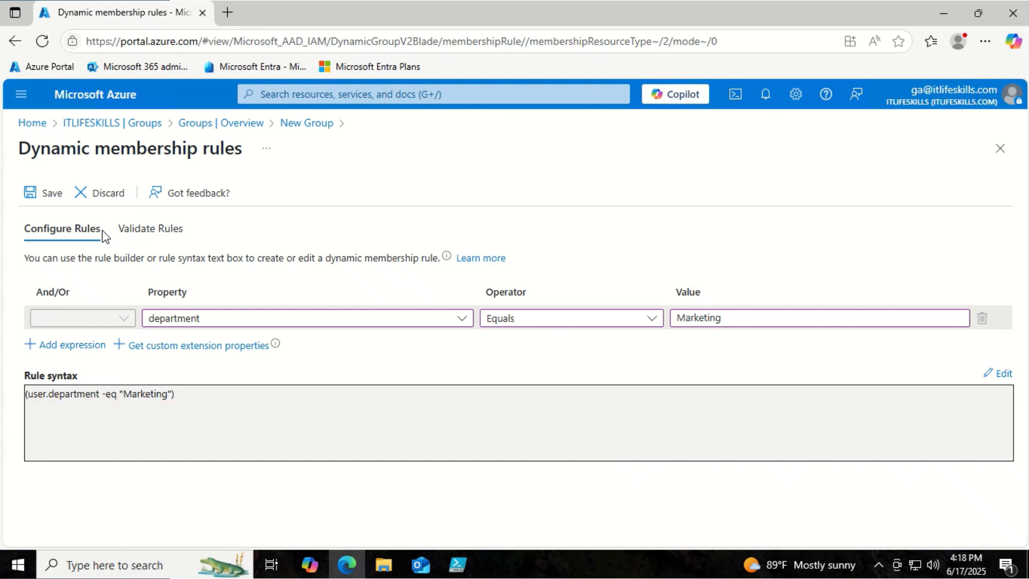
pyautogui.click(36, 193)
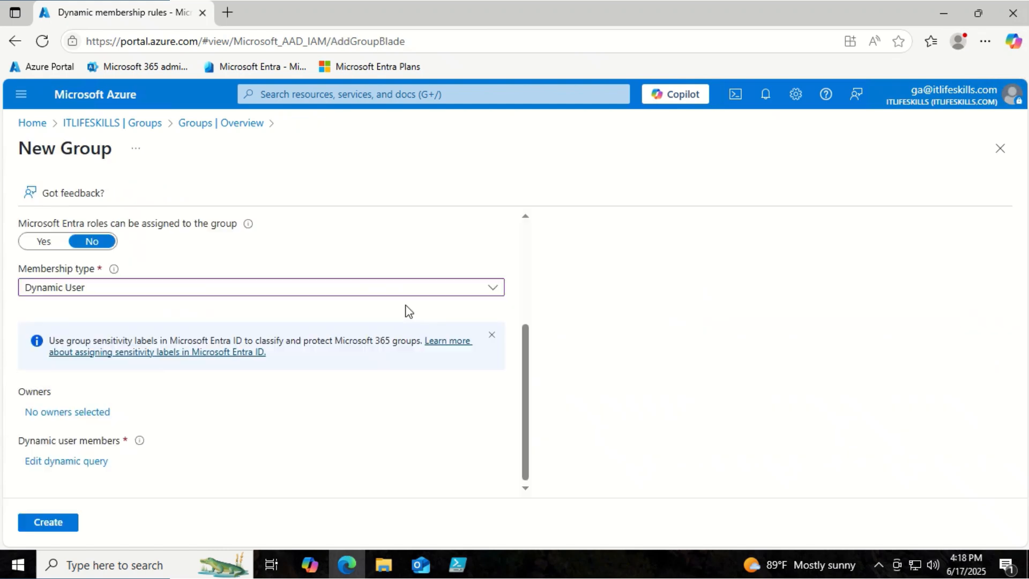
pyautogui.click(48, 525)
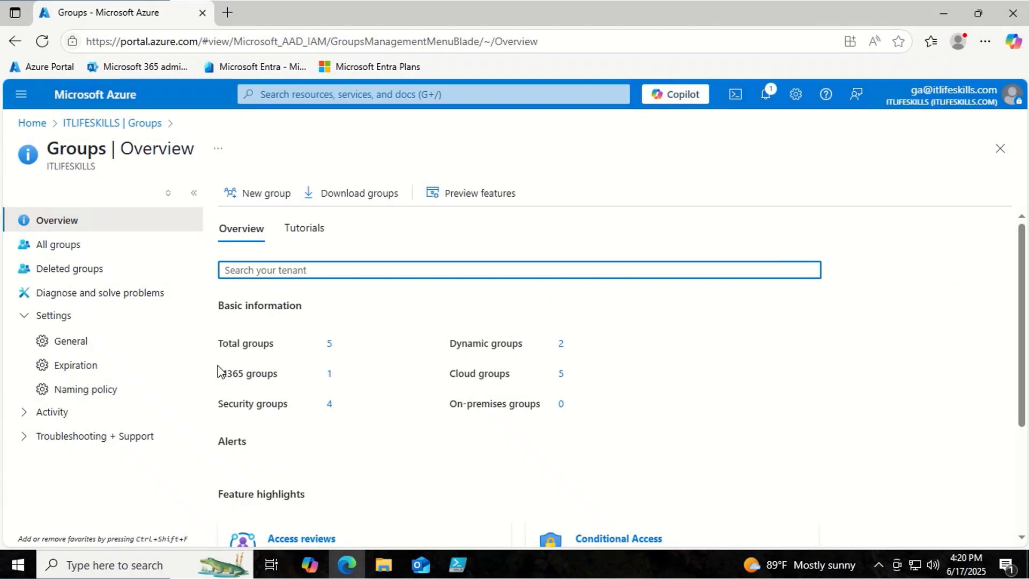
# Check ITL-MARKETING-GRP in the list of all groups and examine its members.
pyautogui.click(70, 248)
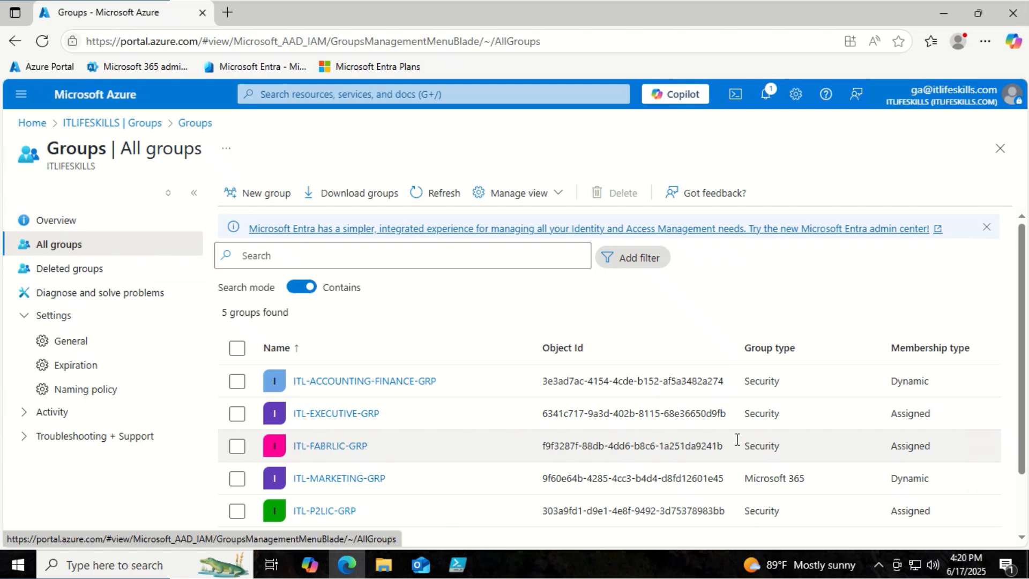
pyautogui.click(346, 484)
pyautogui.click(346, 486)
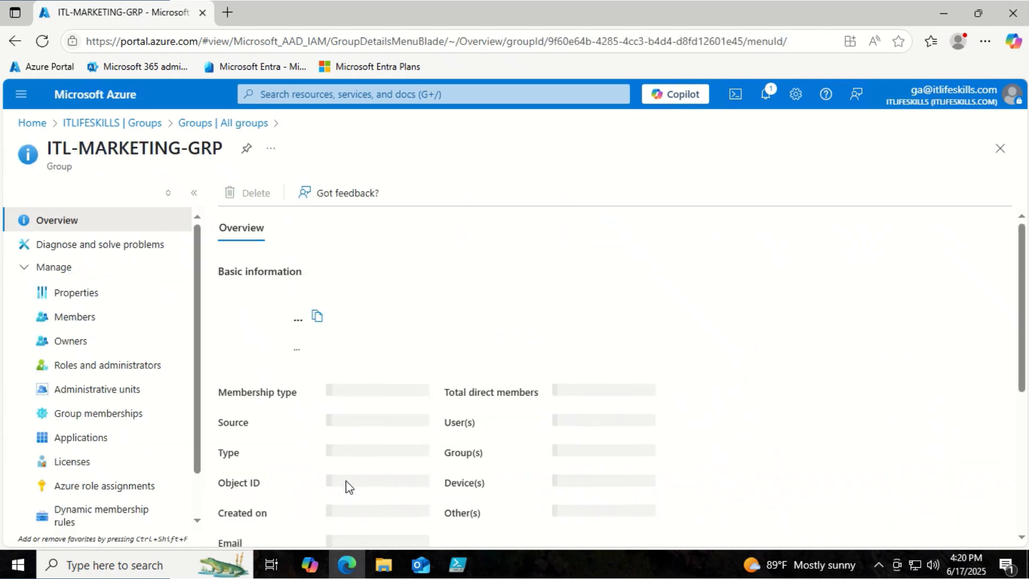
pyautogui.click(45, 320)
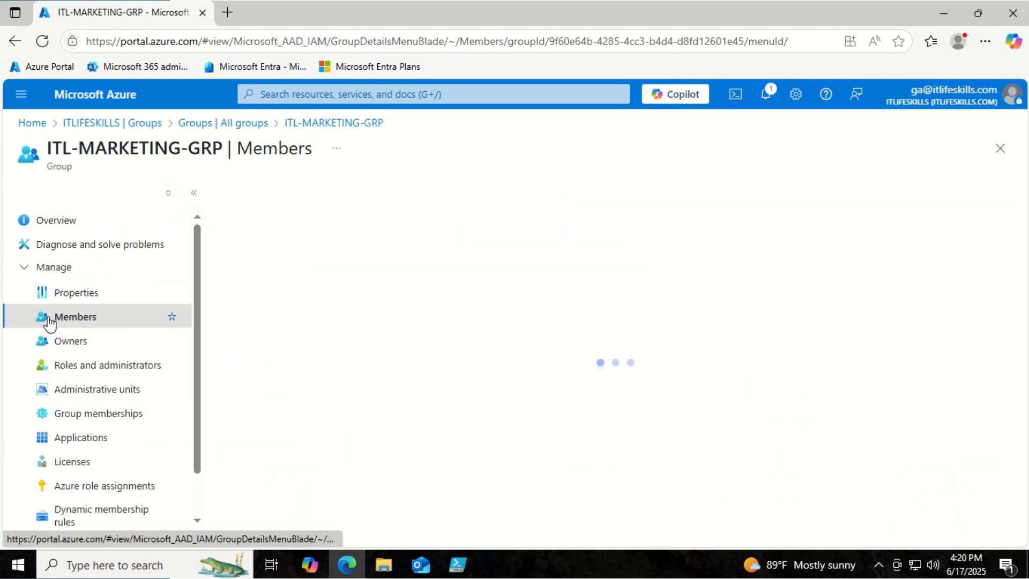
pyautogui.scroll(-1, 705, 448)
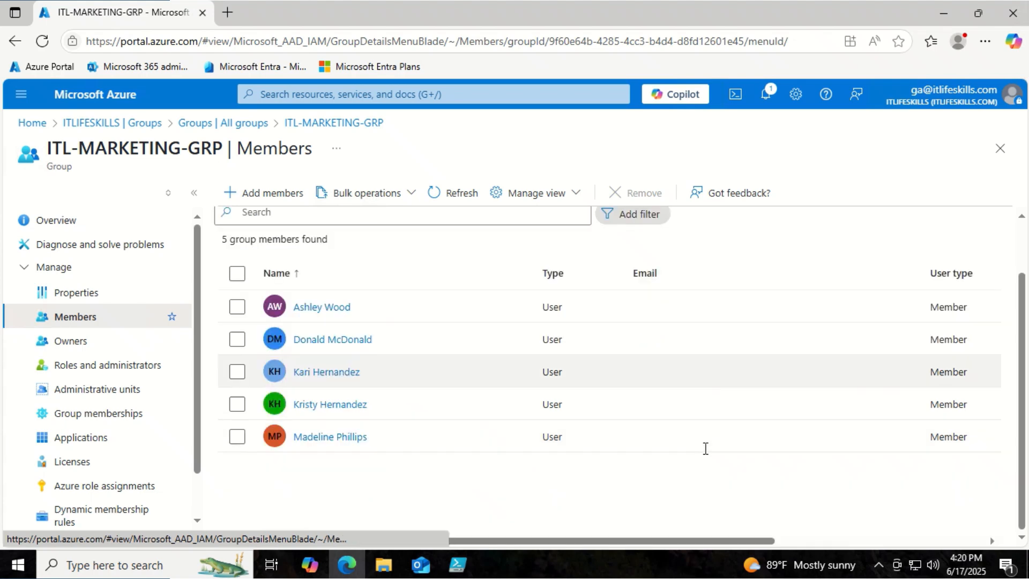